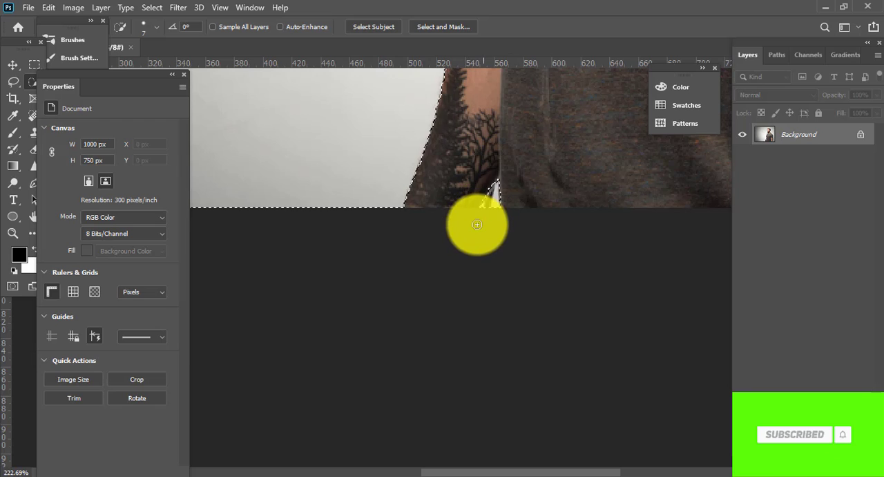
Check the selection around the man and open it in the Select and Mask workspace.
scroll(532, 229, "down", 5)
left_click_drag(533, 231, 473, 422)
scroll(514, 276, "up", 3)
left_click_drag(552, 189, 503, 180)
scroll(497, 103, "up", 3)
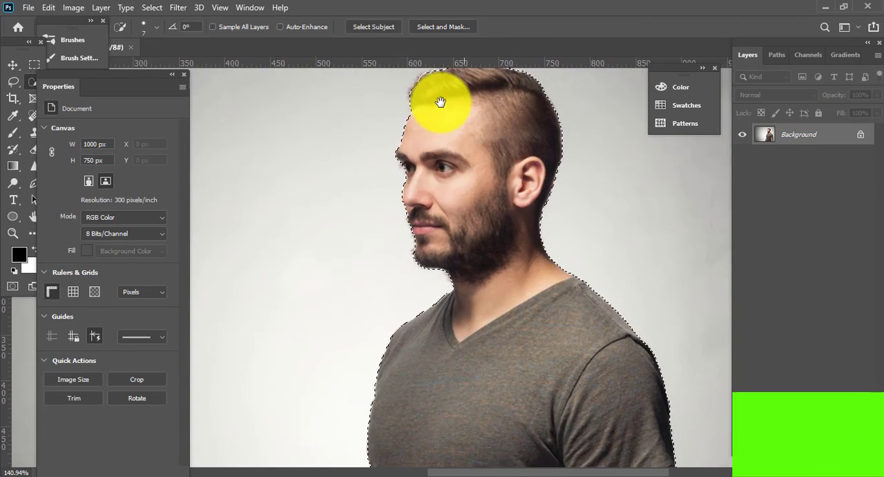
scroll(545, 162, "up", 5)
scroll(397, 251, "down", 10)
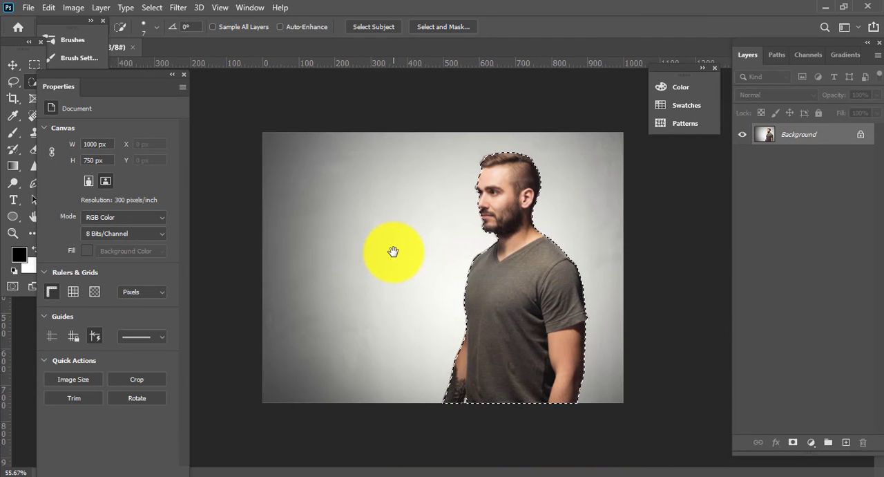
key("ctrl+alt+r")
scroll(476, 154, "up", 4)
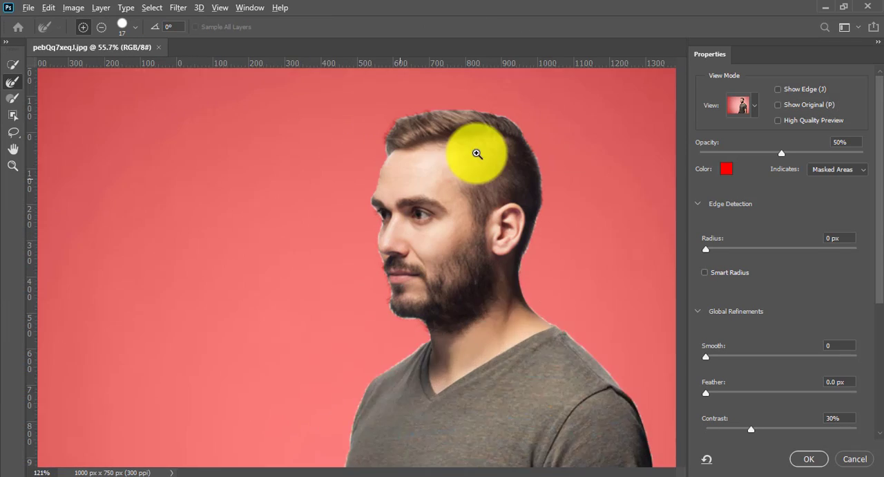
Brush the Refine Edge tool along the man's hair, face and beard to clean up the fringe.
scroll(391, 135, "up", 3)
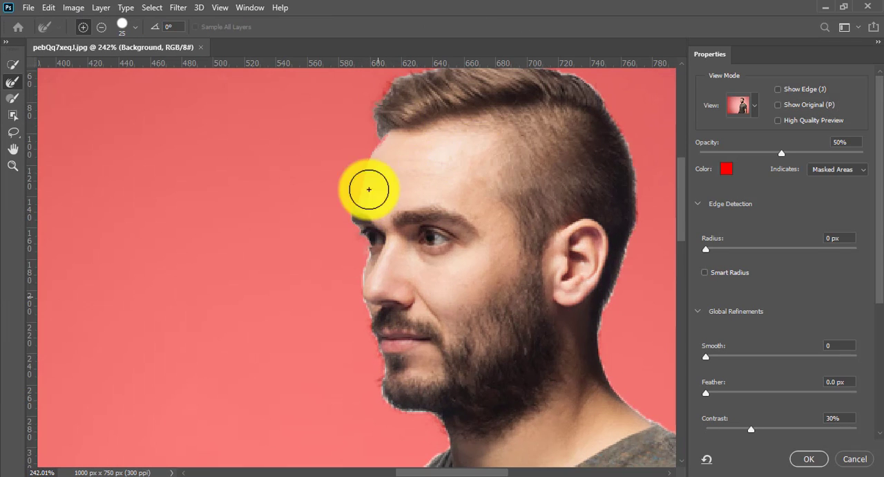
scroll(389, 130, "down", 1)
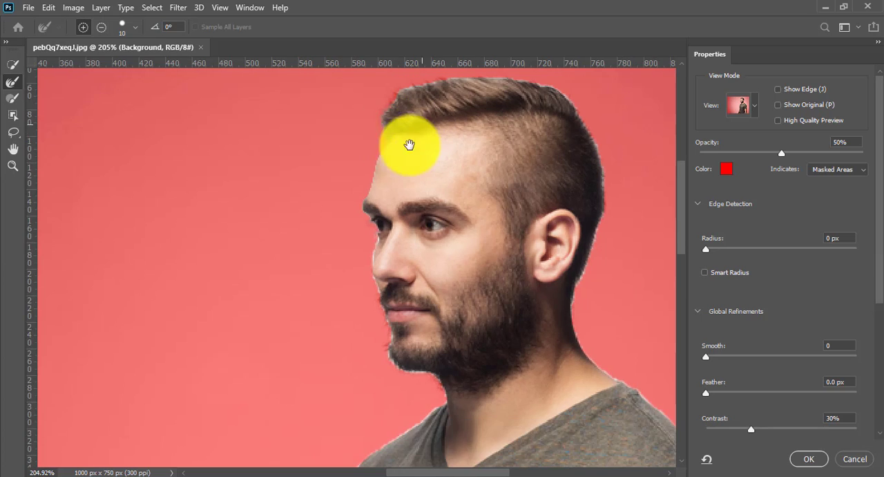
left_click_drag(391, 105, 378, 146)
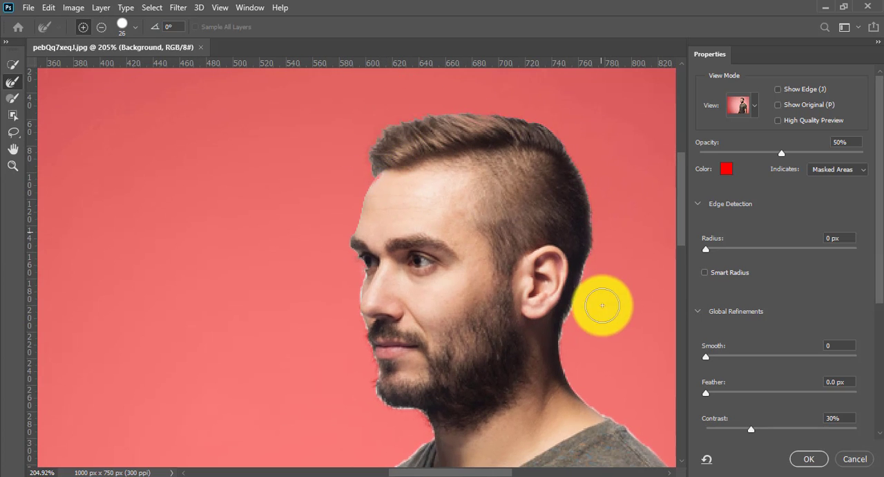
scroll(598, 302, "down", 5)
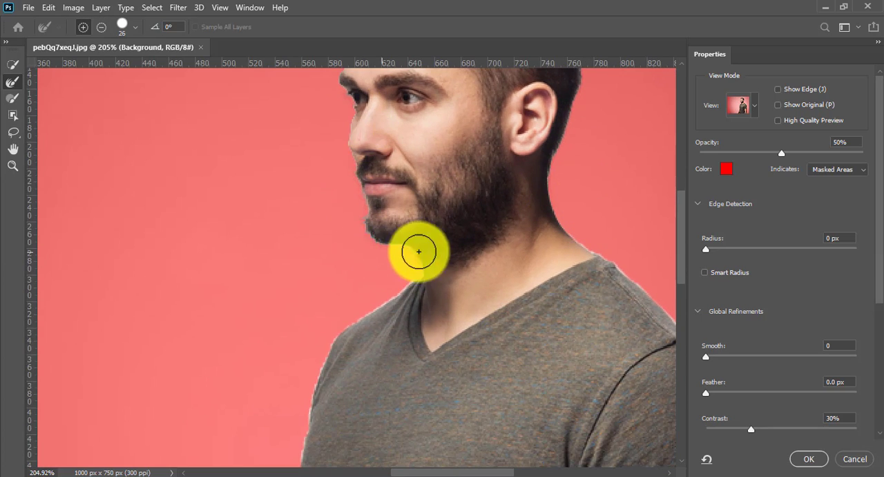
scroll(435, 259, "down", 4)
left_click_drag(426, 288, 407, 183)
Refine the selection edge along the man's shoulders, shirt sleeve and the sides of his T-shirt.
scroll(508, 192, "up", 7)
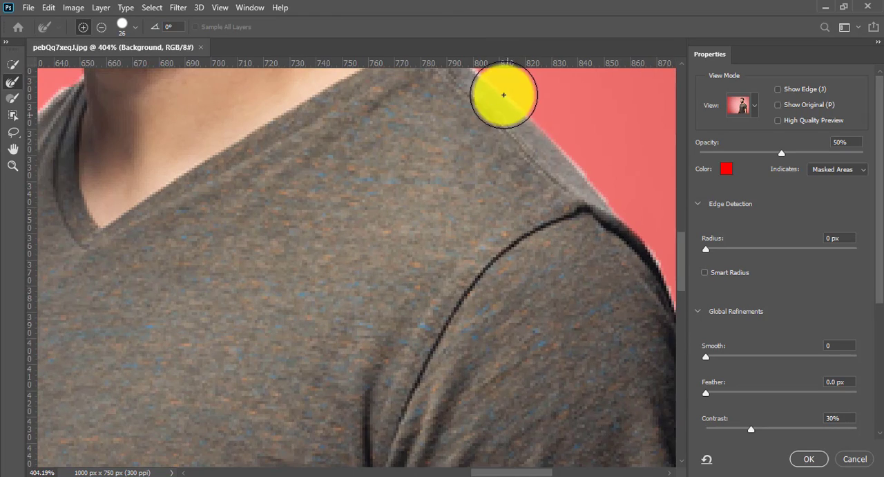
scroll(600, 220, "down", 4)
scroll(282, 262, "down", 4)
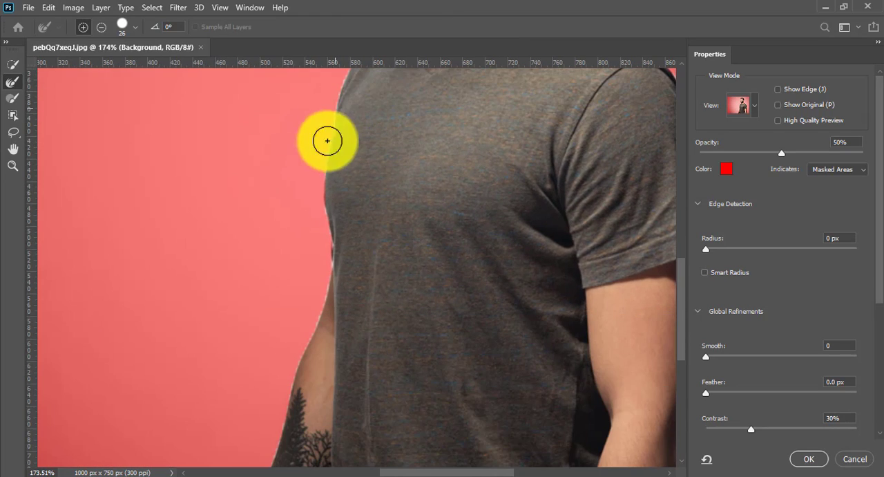
scroll(314, 310, "down", 3)
scroll(317, 221, "down", 3)
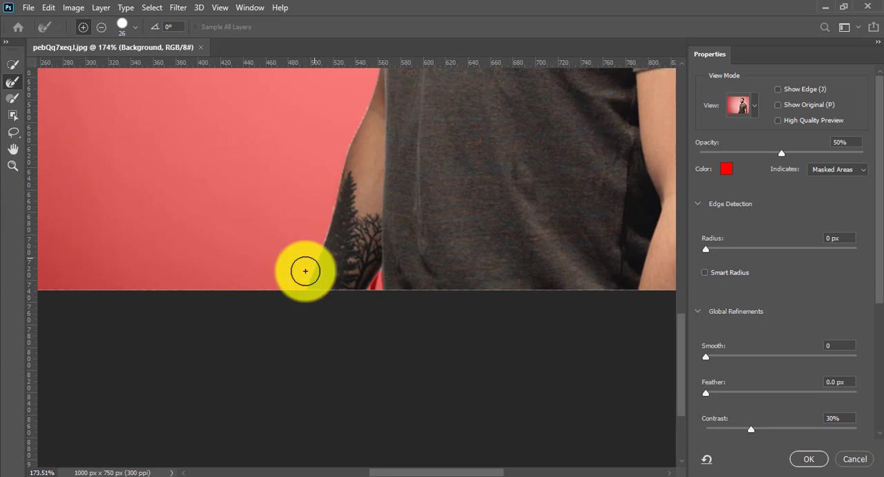
scroll(162, 320, "right", 4)
scroll(444, 353, "up", 3)
scroll(452, 290, "right", 1)
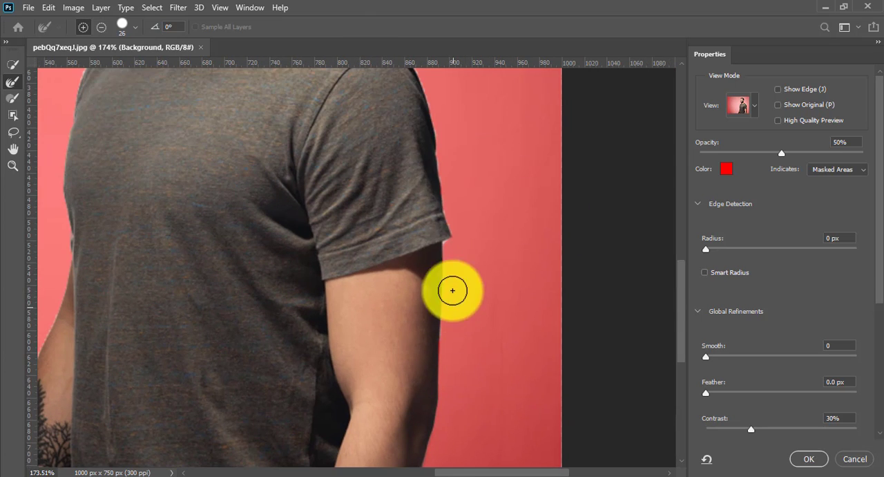
scroll(452, 254, "up", 3)
scroll(459, 312, "left", 1)
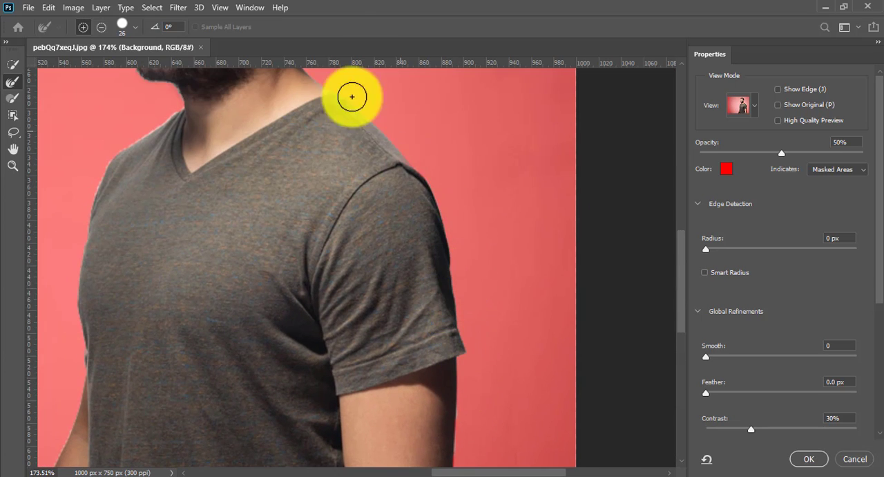
left_click_drag(352, 97, 449, 336)
left_click_drag(441, 197, 478, 210)
left_click_drag(486, 335, 466, 331)
left_click_drag(419, 274, 452, 165)
left_click_drag(447, 252, 398, 232)
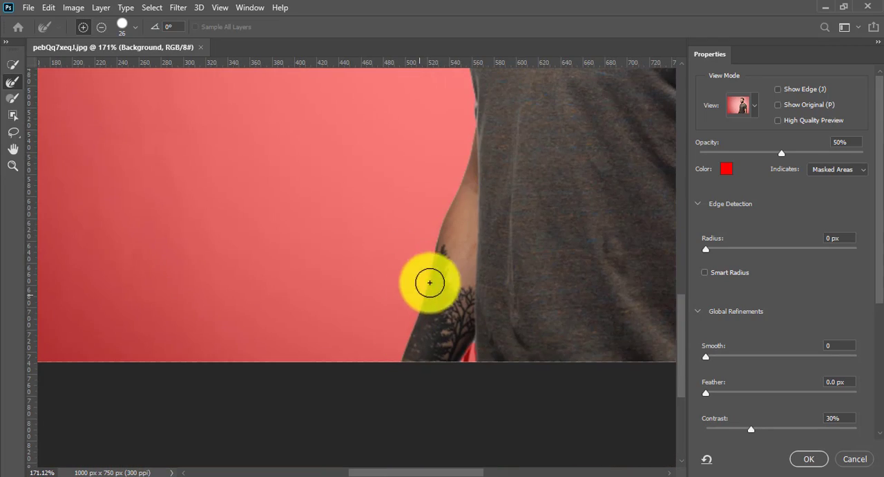
Refine the edge along the tattooed forearm and output the selection as a new layer with a layer mask.
left_click_drag(430, 282, 452, 276)
left_click_drag(409, 335, 486, 235)
mouse_move(442, 364)
left_mouse_down()
mouse_move(387, 361)
mouse_move(405, 302)
mouse_move(421, 305)
left_mouse_up()
left_click_drag(455, 343, 288, 315)
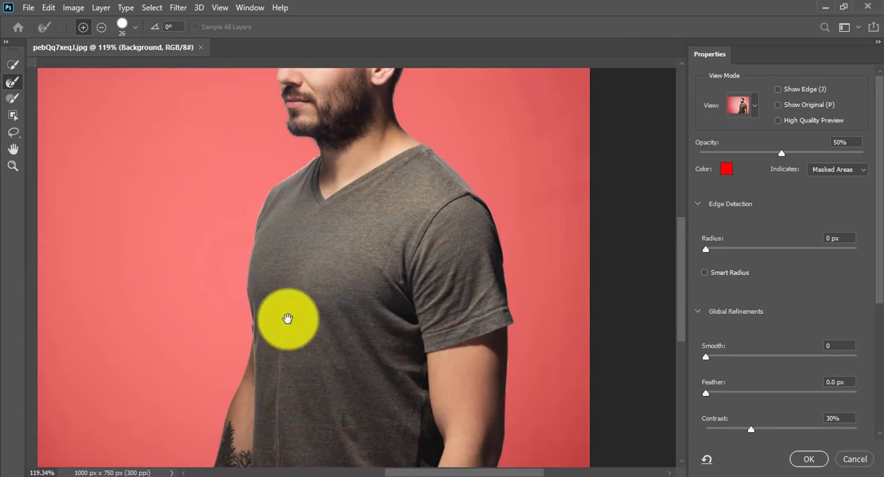
left_click(806, 458)
Move the cut-out man about 186 px left, toward the middle of the canvas.
left_click_drag(526, 280, 521, 298)
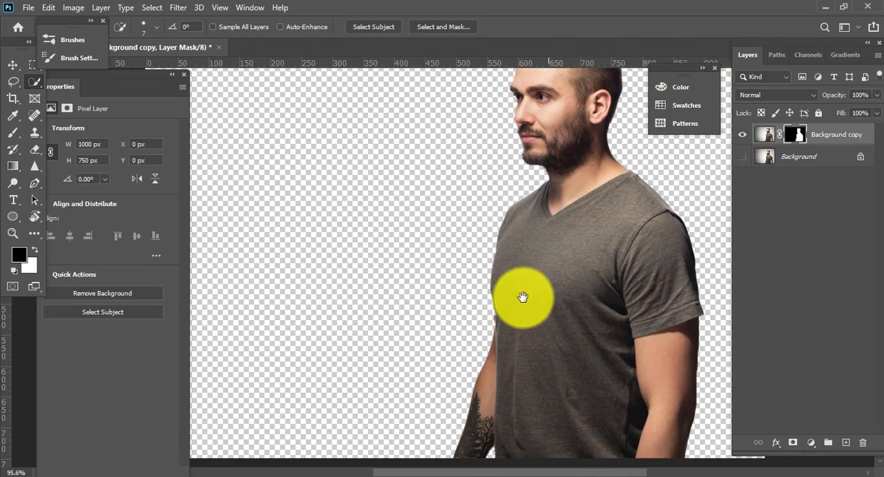
left_click(775, 158)
left_click(13, 64)
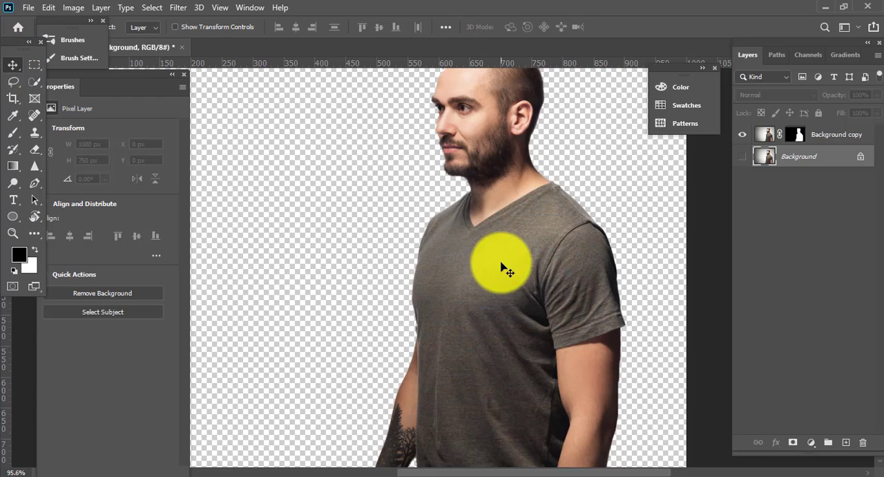
left_click_drag(499, 263, 419, 267)
scroll(426, 283, "down", 2)
left_click_drag(465, 324, 442, 329)
Create a new layer directly above the Background layer and fill it with white.
left_click(820, 158)
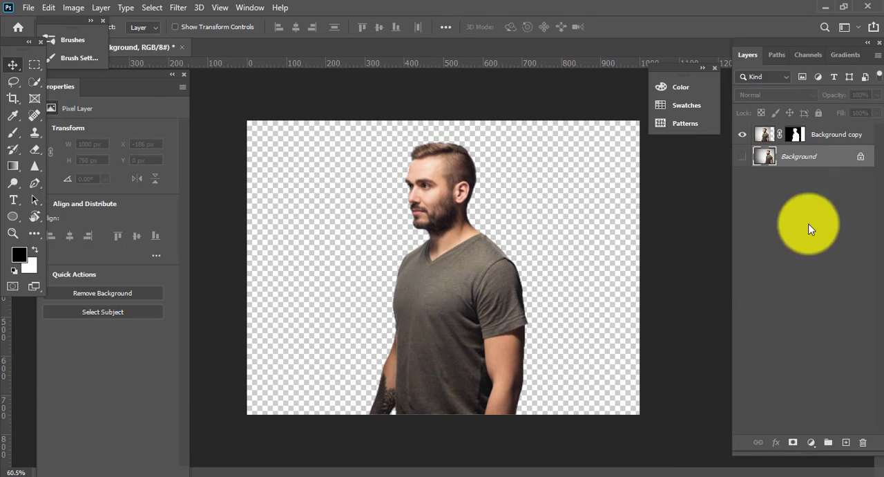
left_click(845, 442)
key("ctrl+BackSpace")
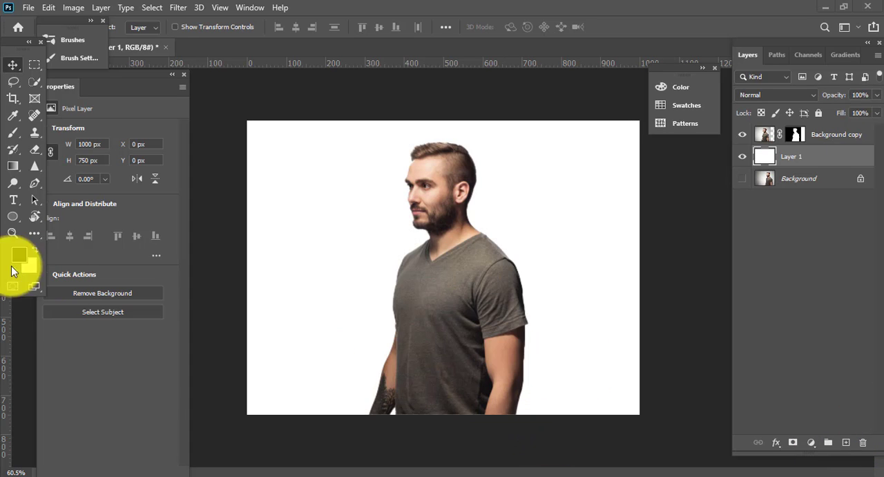
Crop both sides of the canvas to a width of 608 px around the man, keeping the full height.
left_click(12, 100)
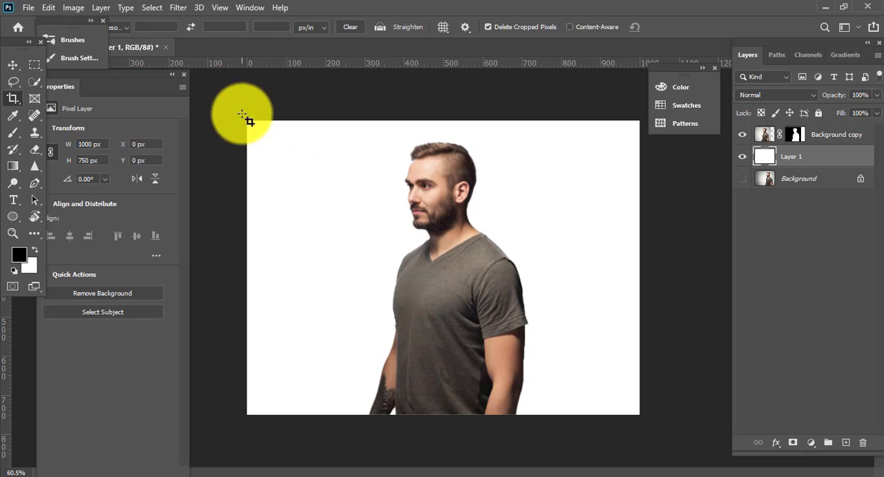
left_click_drag(247, 118, 695, 464)
mouse_move(247, 270)
left_mouse_down()
mouse_move(346, 272)
mouse_move(329, 274)
left_mouse_up()
left_click_drag(639, 272, 565, 271)
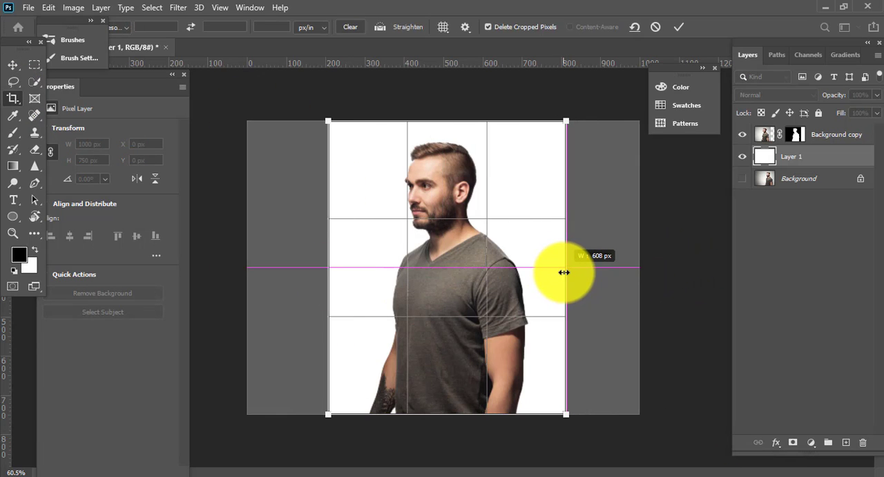
left_click(13, 64)
key("ctrl+0")
left_click_drag(632, 289, 605, 290)
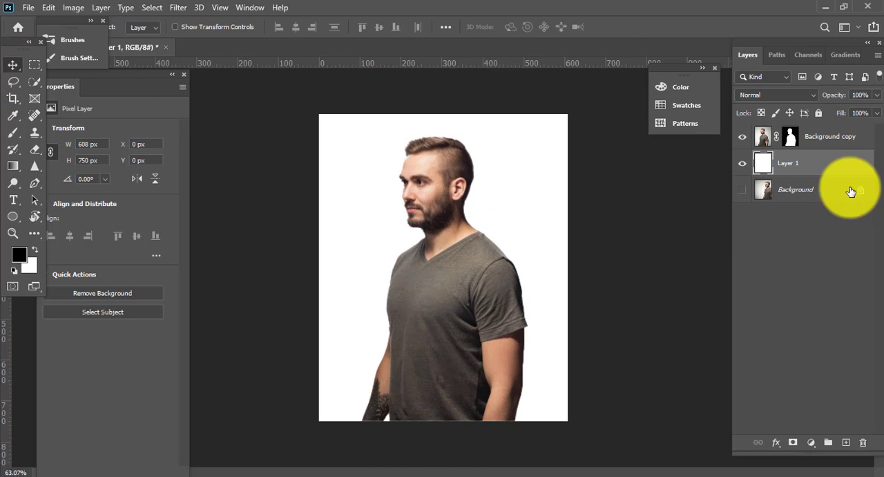
Place the neon street image above the Background copy layer, scaled to 15% (750 × 750 px) and centred on the canvas.
left_click(843, 134)
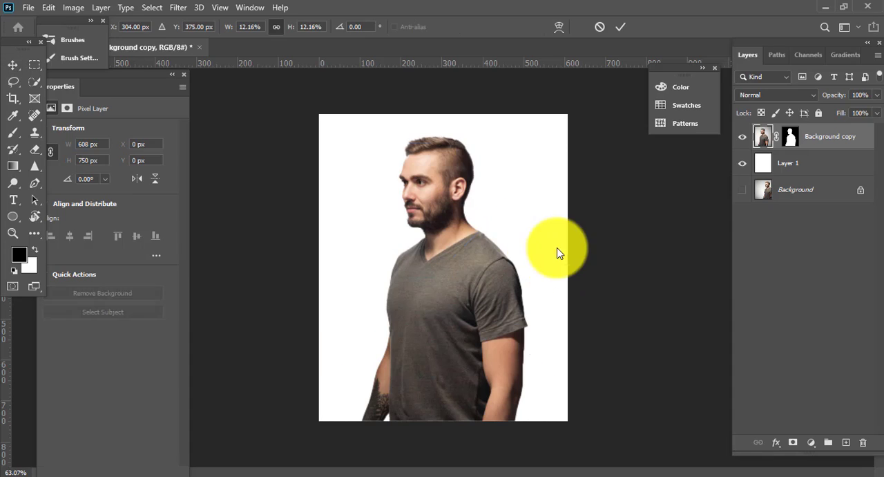
left_click_drag(432, 141, 446, 114)
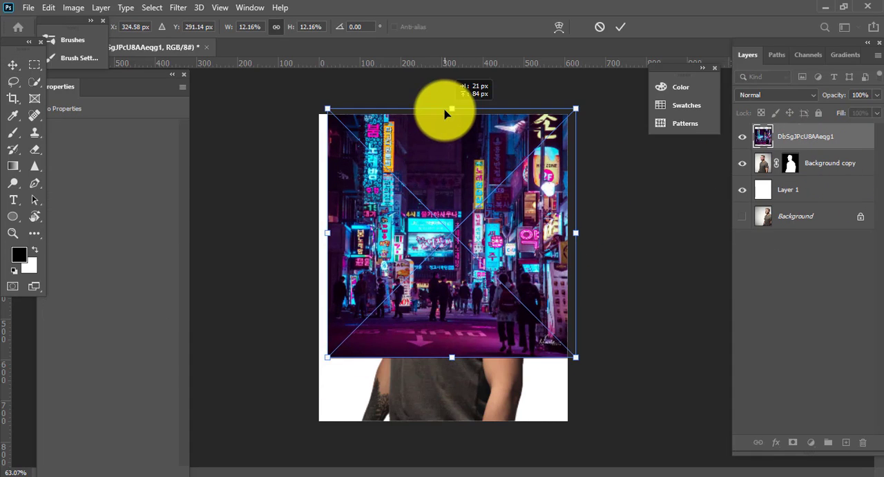
left_click_drag(459, 245, 459, 266)
left_click_drag(445, 395, 450, 422)
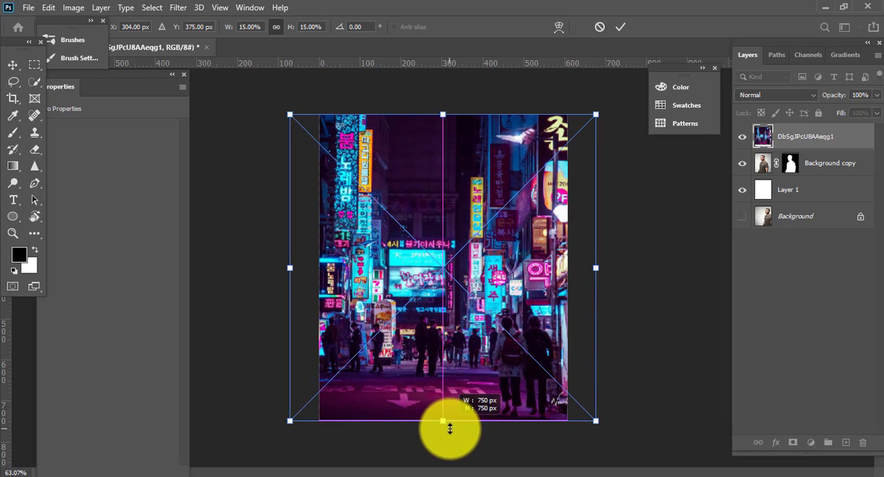
Set the blend mode of the placed neon street image to Screen.
left_click(777, 92)
left_click(763, 202)
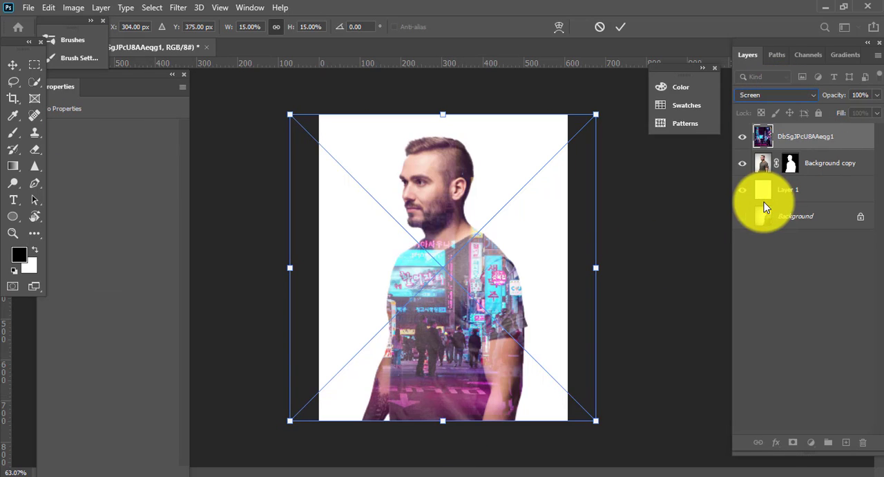
left_click_drag(647, 209, 503, 235)
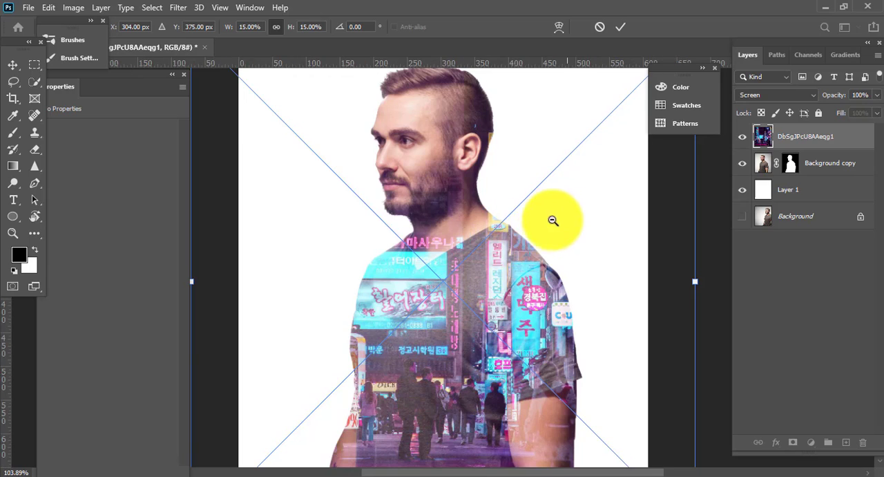
key("ctrl+0")
Add a Solid Color fill layer in light grey #e7e7e7 directly above the white Layer 1.
left_click(764, 190)
left_click(816, 313)
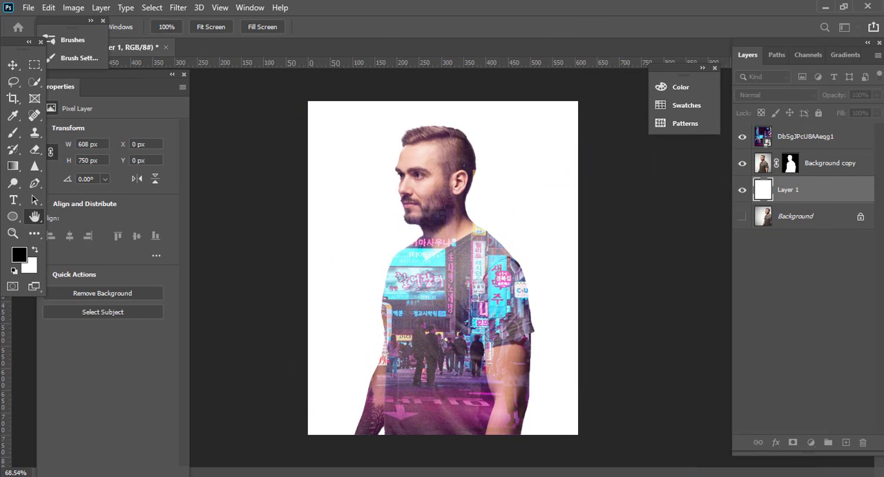
key("v")
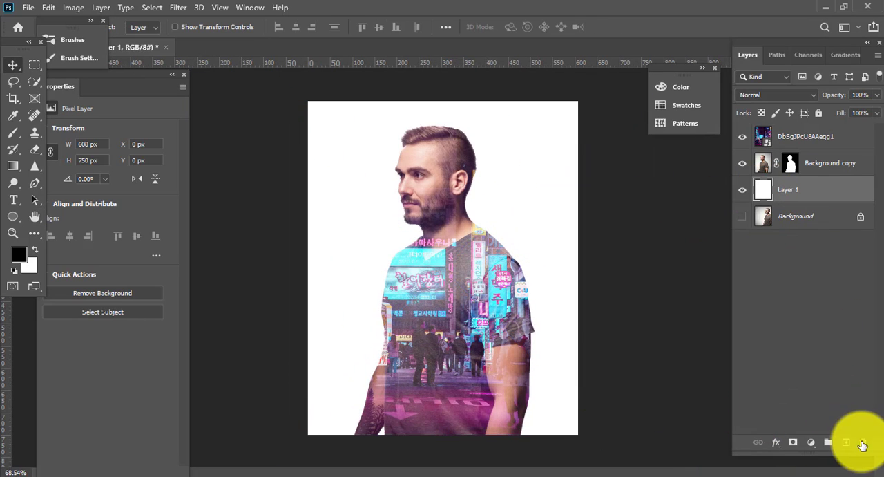
left_click(812, 447)
left_click(797, 231)
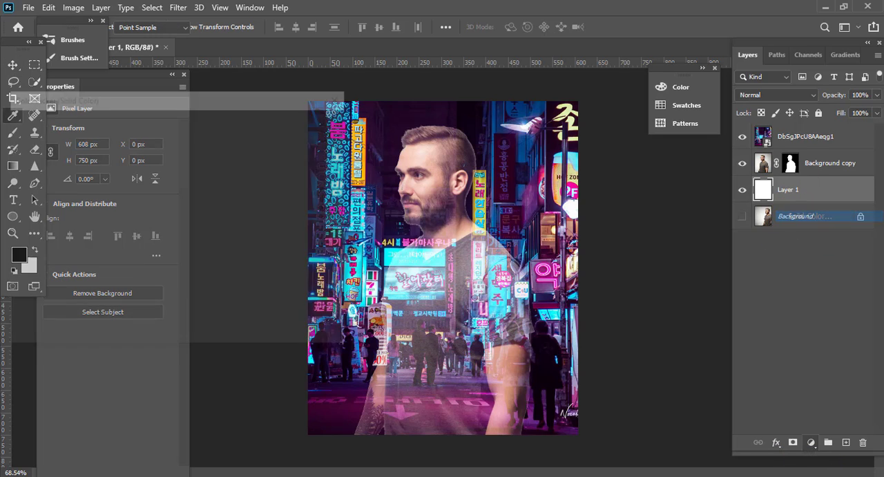
left_click_drag(152, 189, 14, 137)
left_click_drag(107, 107, 666, 75)
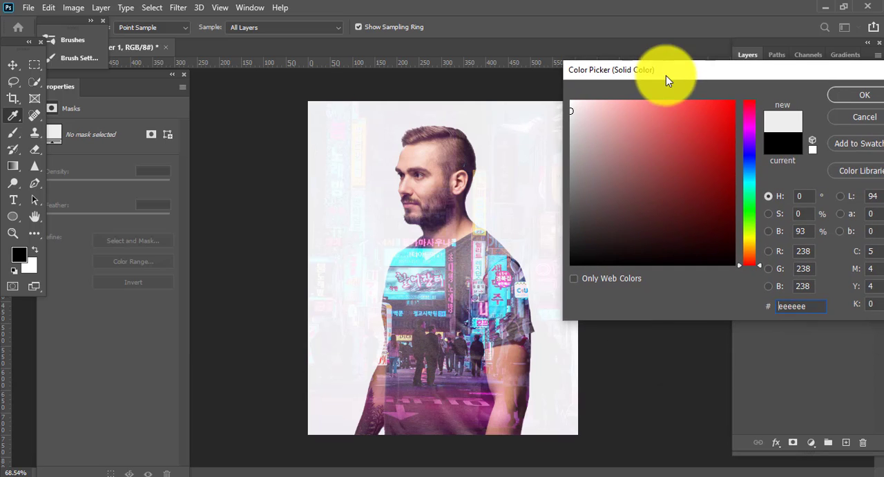
left_click_drag(571, 117, 553, 121)
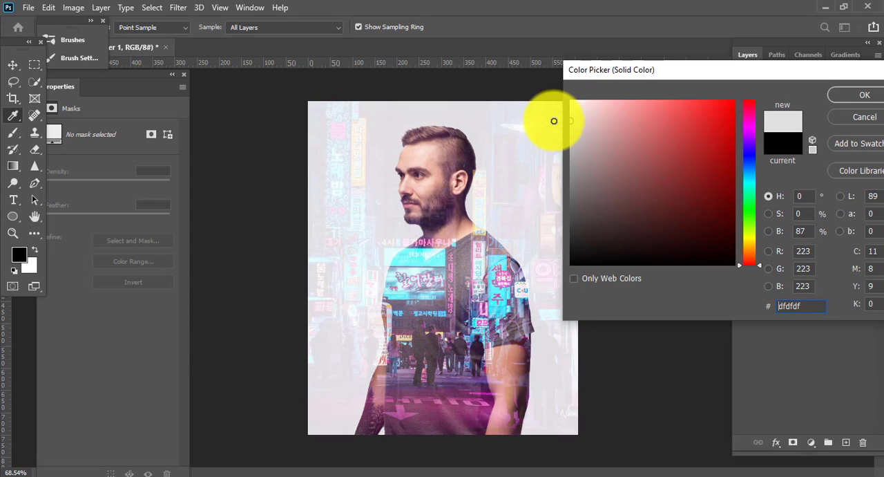
left_click(871, 96)
Change the colour of the Color Fill 1 layer to mid grey #6c6c6c.
left_click_drag(446, 339, 710, 245)
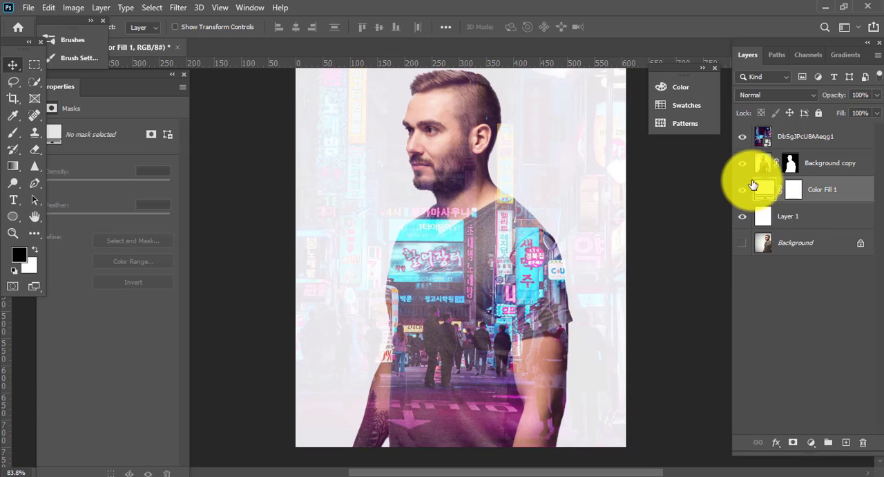
left_click(802, 136)
double_click(764, 185)
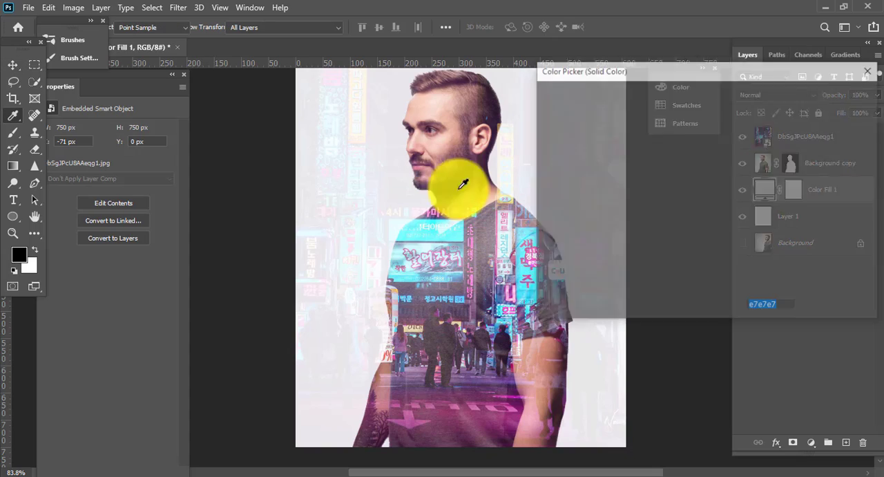
scroll(414, 221, "up", 3)
left_click_drag(543, 115, 462, 200)
scroll(297, 175, "down", 3)
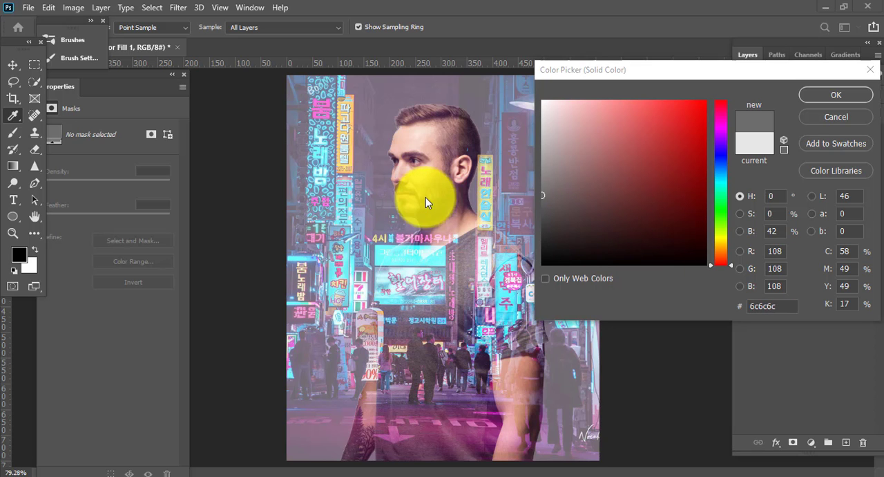
left_click(836, 96)
key("ctrl+0")
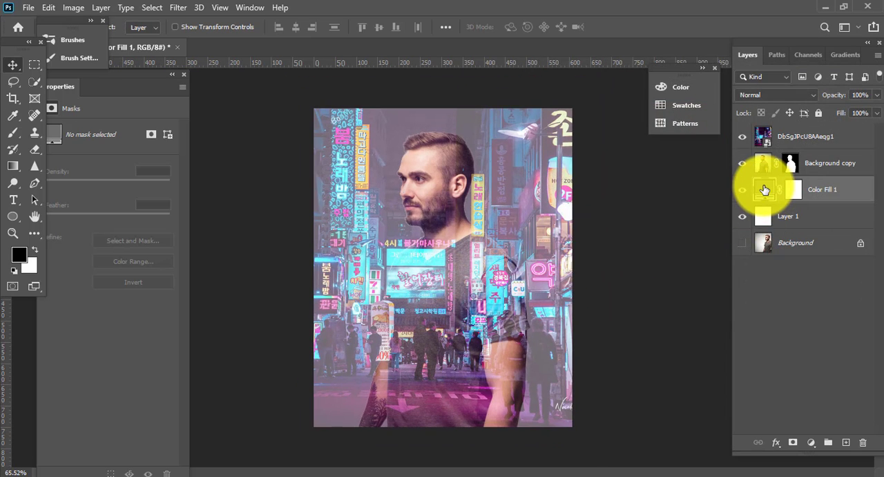
Change the colour of the Color Fill 1 layer to light grey #ebebeb.
double_click(765, 190)
left_click_drag(572, 211, 534, 113)
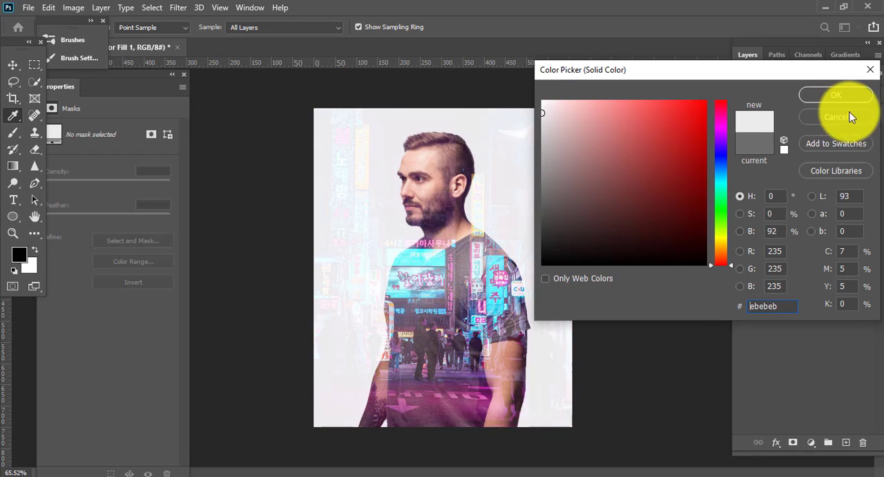
left_click(830, 99)
scroll(497, 227, "up", 7)
scroll(531, 266, "down", 8)
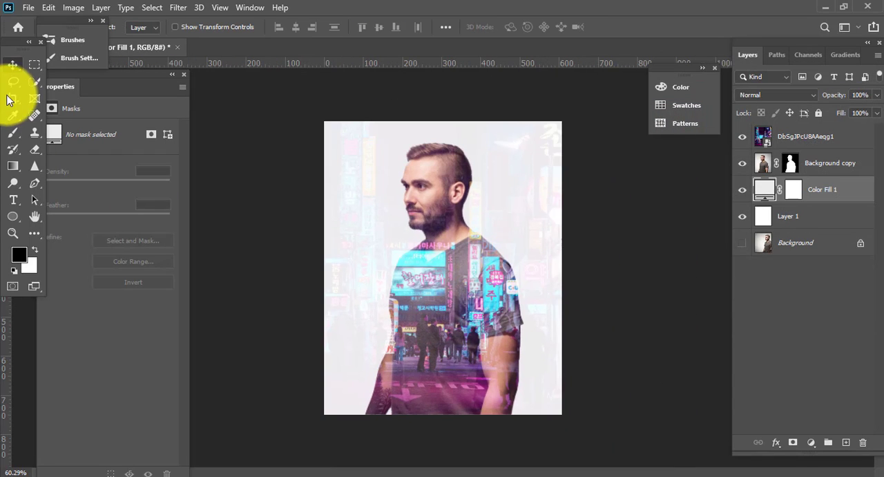
Target the Background copy layer mask with the Brush tool and choose a brush tip and size for painting on it.
left_click(790, 163)
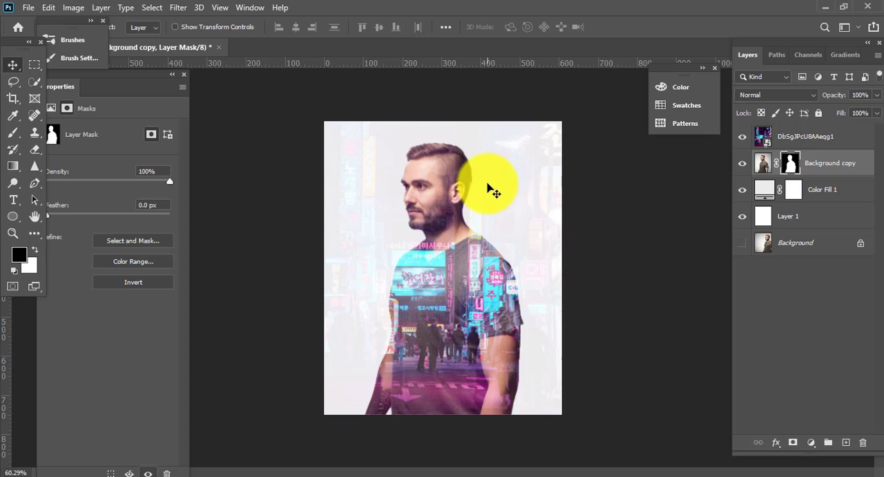
key("b")
right_click(424, 159)
left_click(488, 252)
left_click(347, 142)
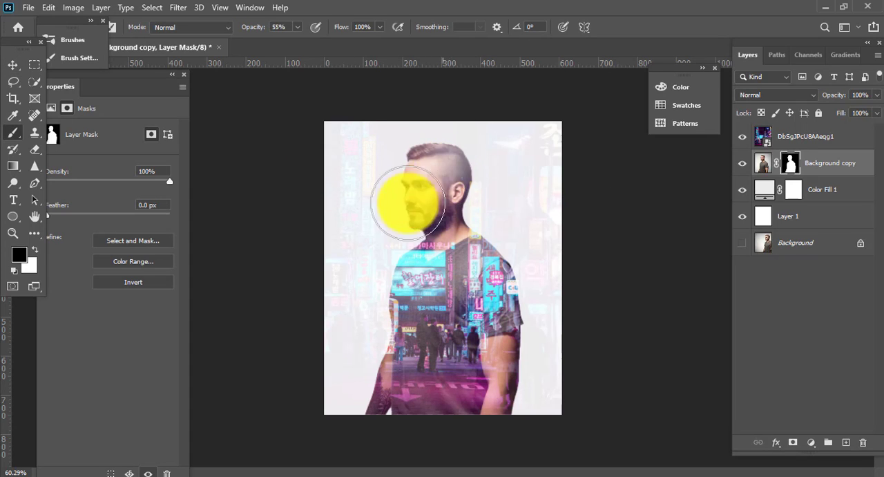
left_click_drag(444, 170, 521, 148)
scroll(545, 187, "down", 3)
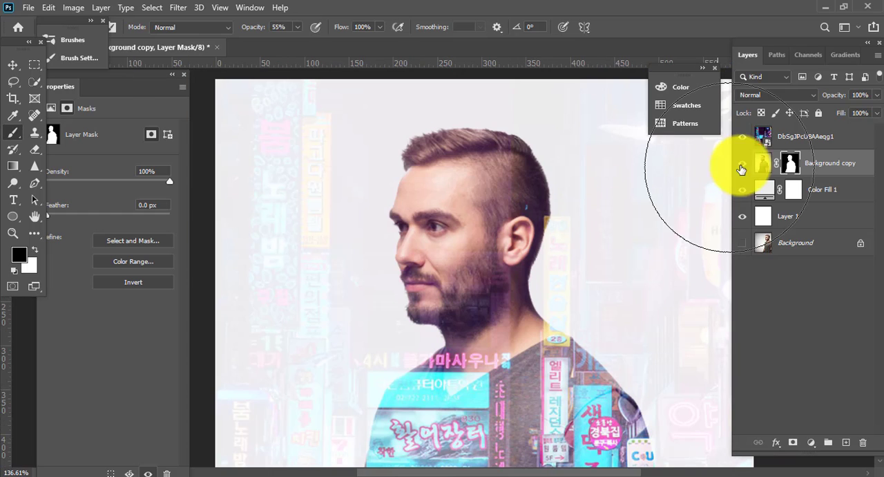
Change the colour of the Color Fill 1 layer to a lighter grey, #ededed.
left_click(783, 138)
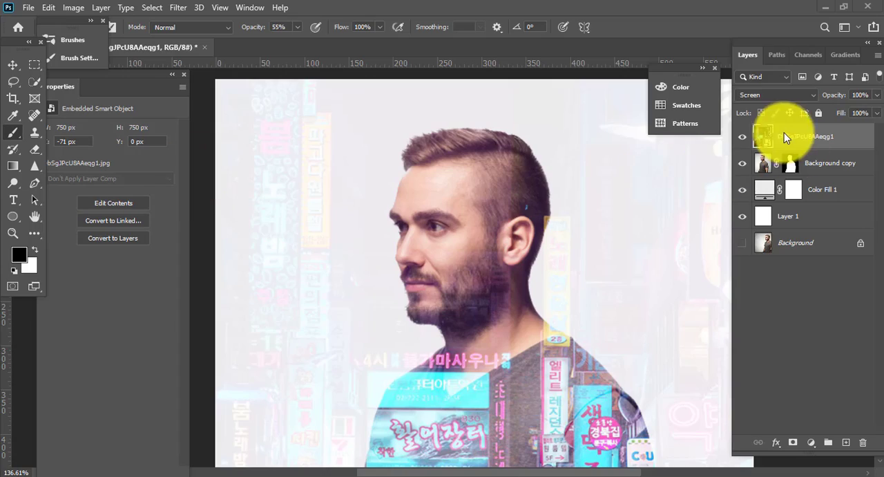
left_click(763, 96)
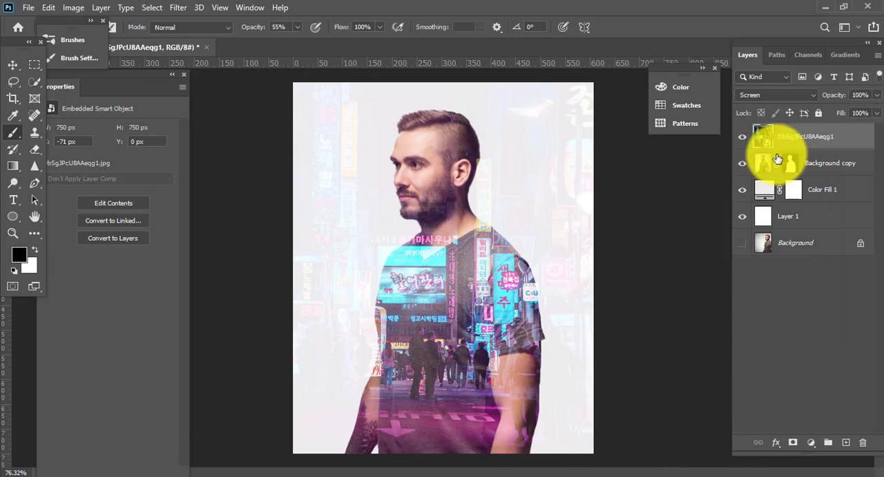
double_click(763, 189)
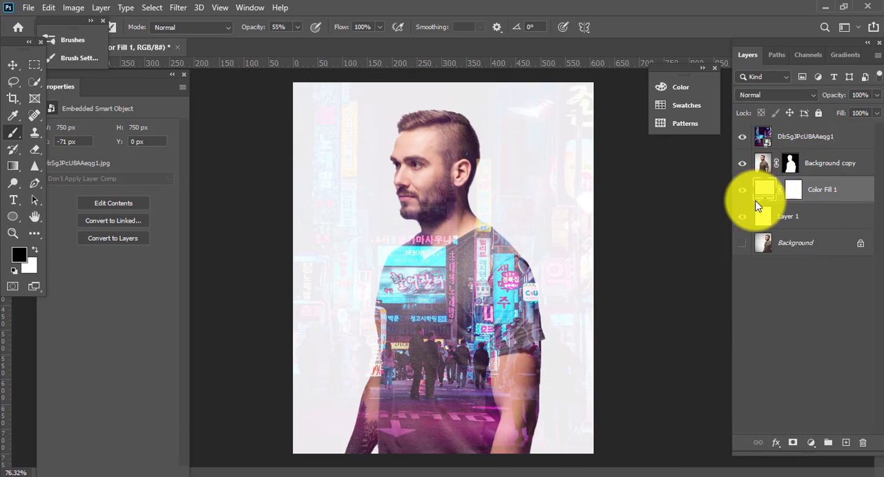
mouse_move(567, 116)
left_mouse_down()
mouse_move(530, 95)
mouse_move(531, 111)
left_mouse_up()
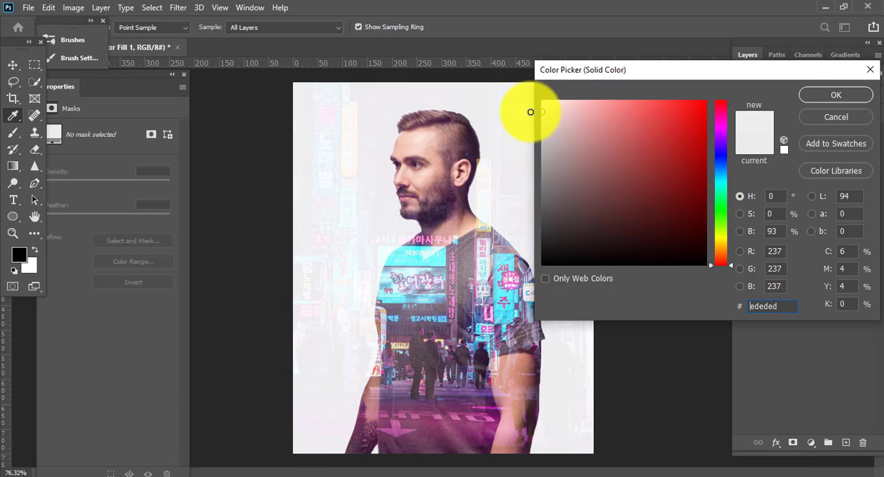
left_click(825, 99)
Target the Background copy layer mask around the man's head and raise the brush opacity to 100%.
scroll(447, 99, "up", 6)
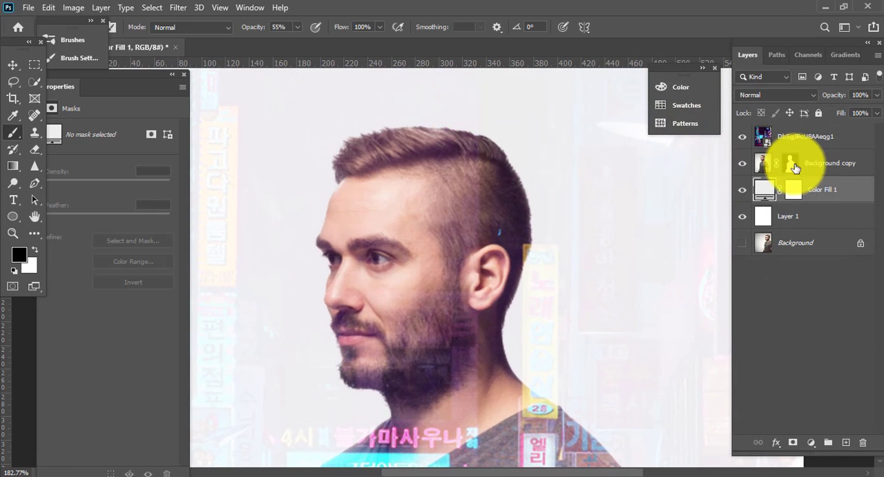
left_click(793, 164)
scroll(424, 210, "up", 1)
scroll(425, 209, "up", 1)
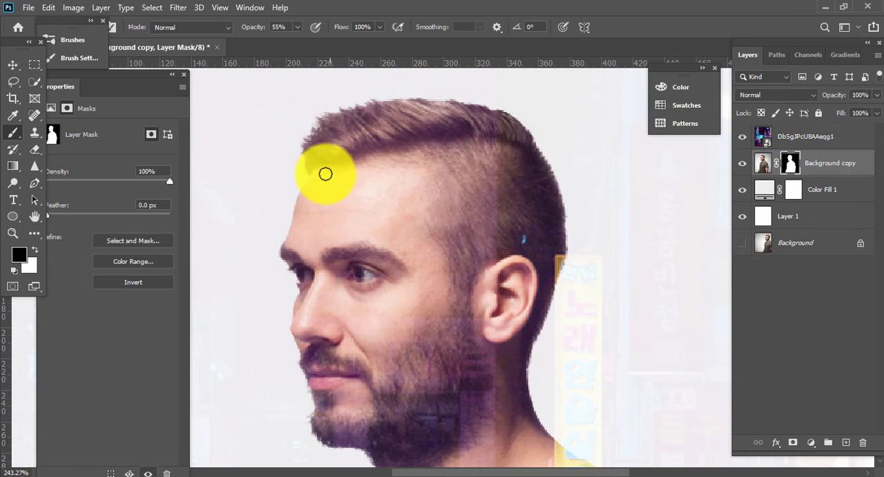
left_click_drag(254, 28, 311, 33)
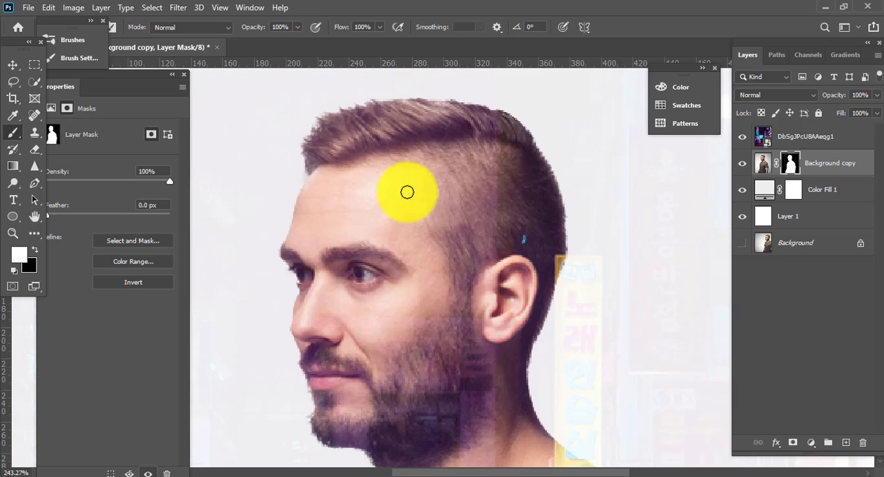
scroll(349, 196, "down", 2)
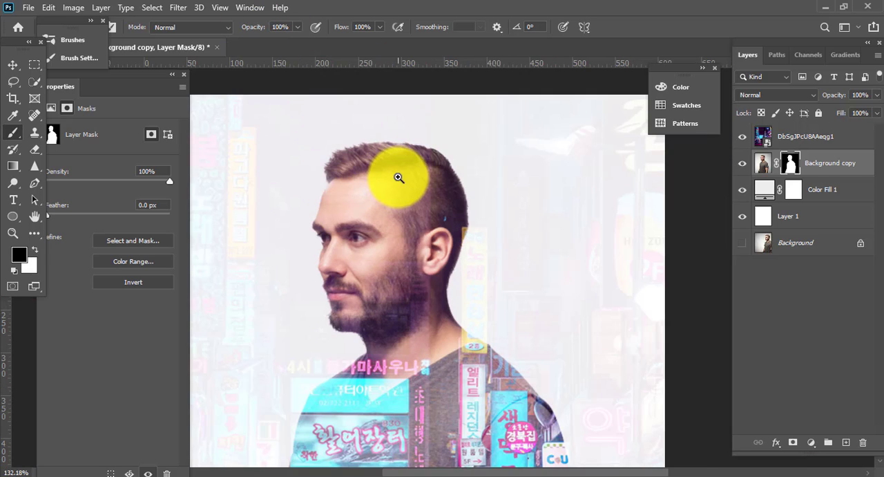
Compare the composition with the Background copy and neon street layers hidden and shown, and view the neon street image on its own.
left_click(742, 164, "alt")
left_click(742, 165, "alt")
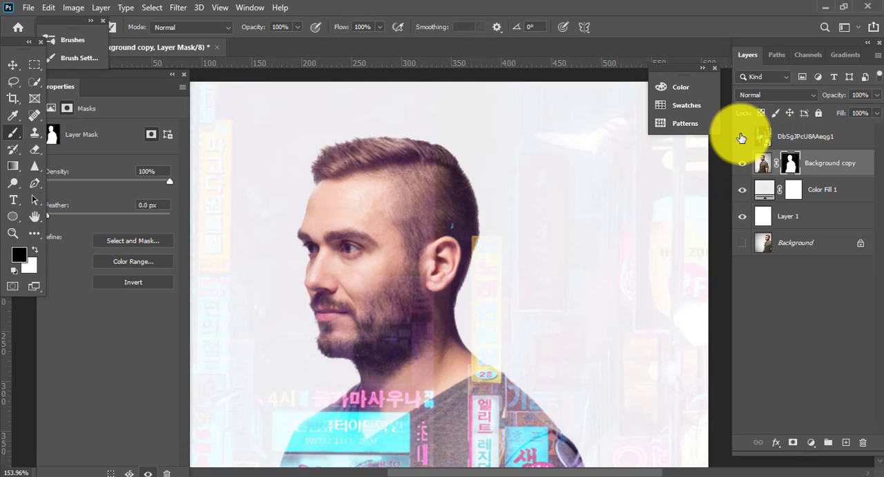
left_click(741, 136, "alt")
left_click(742, 136, "alt")
left_click(742, 136, "alt")
scroll(438, 211, "down", 2)
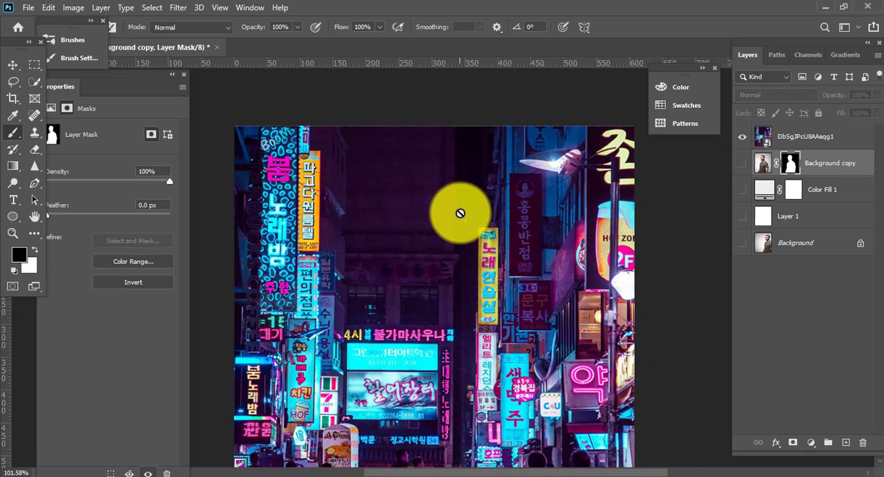
scroll(460, 212, "down", 2)
scroll(570, 242, "down", 3)
left_click(742, 136, "alt")
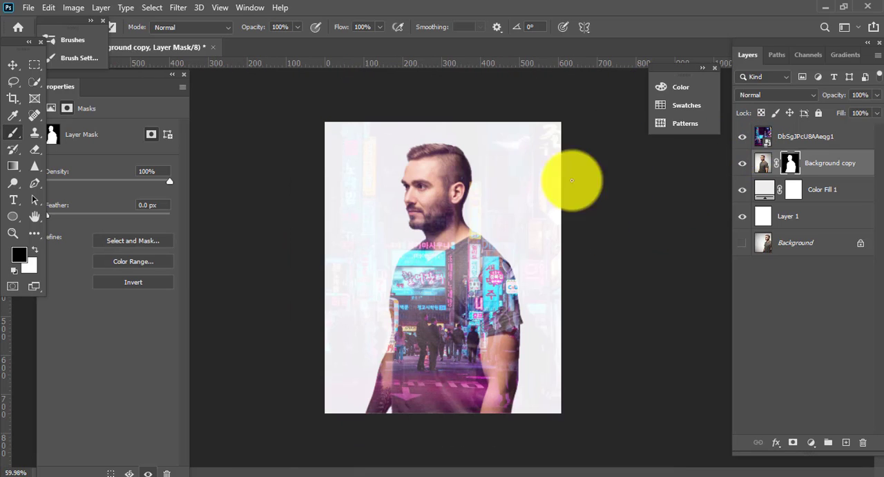
Enlarge the neon street image proportionally to about 994 × 994 px, keeping its bottom edge fixed.
left_click(13, 64)
left_click(787, 138)
key("ctrl+t")
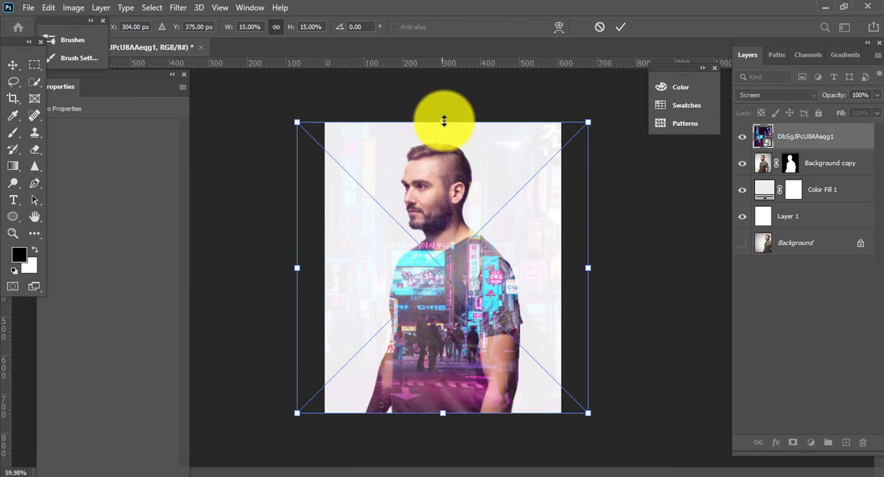
left_click_drag(444, 121, 448, 65)
scroll(578, 267, "down", 2)
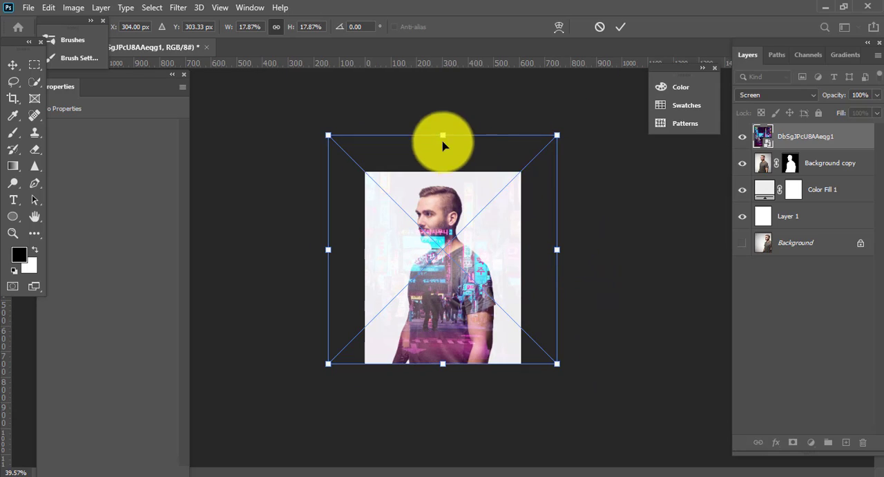
mouse_move(442, 122)
left_mouse_down()
mouse_move(442, 89)
mouse_move(442, 106)
left_mouse_up()
key("Return")
key("ctrl+0")
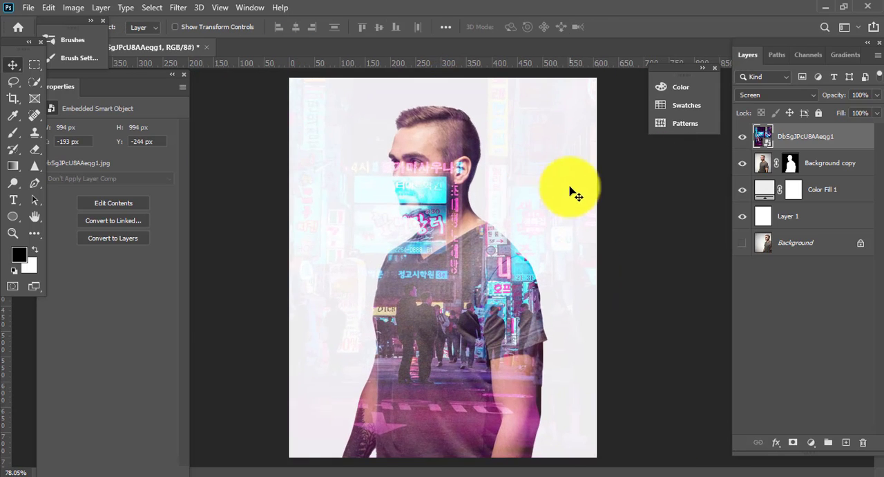
Change the colour of the Color Fill 1 layer to light grey #e3e3e3.
left_click(764, 204)
left_click(764, 200)
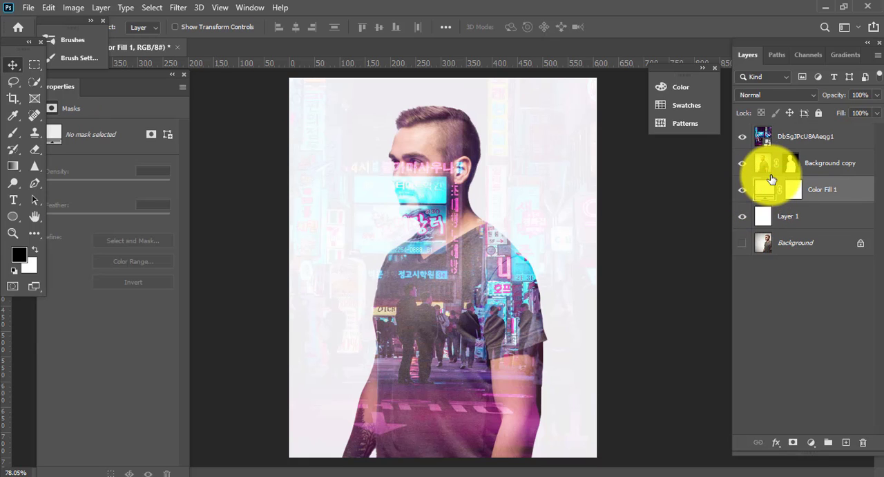
double_click(764, 193)
mouse_move(543, 110)
left_mouse_down()
mouse_move(539, 138)
mouse_move(539, 108)
mouse_move(542, 118)
left_mouse_up()
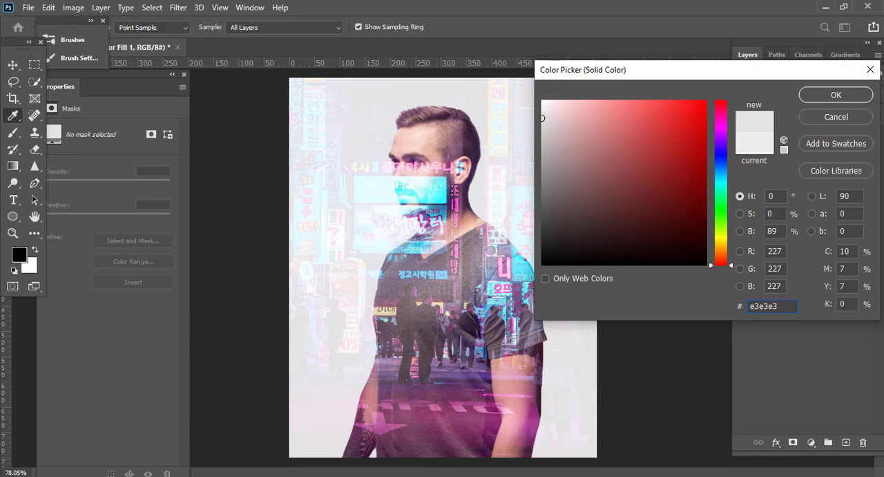
left_click(849, 122)
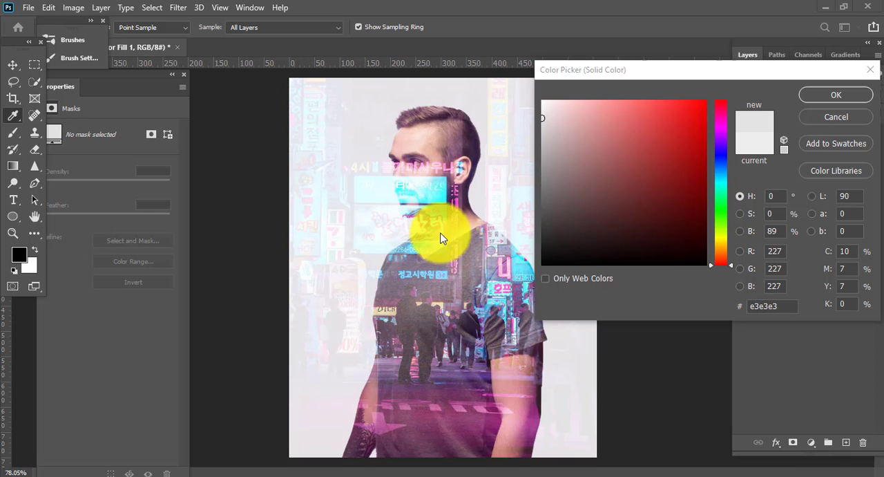
left_click(835, 96)
Scale the neon street image proportionally to about 16.16% (808 × 808 px), keeping its bottom edge fixed.
left_click(584, 166)
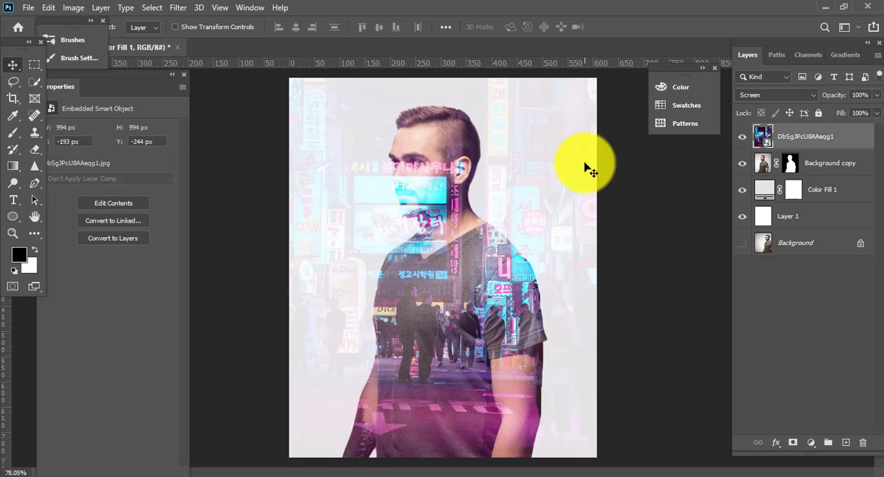
scroll(592, 180, "down", 2)
key("ctrl+r")
scroll(518, 189, "down", 2)
key("ctrl+t")
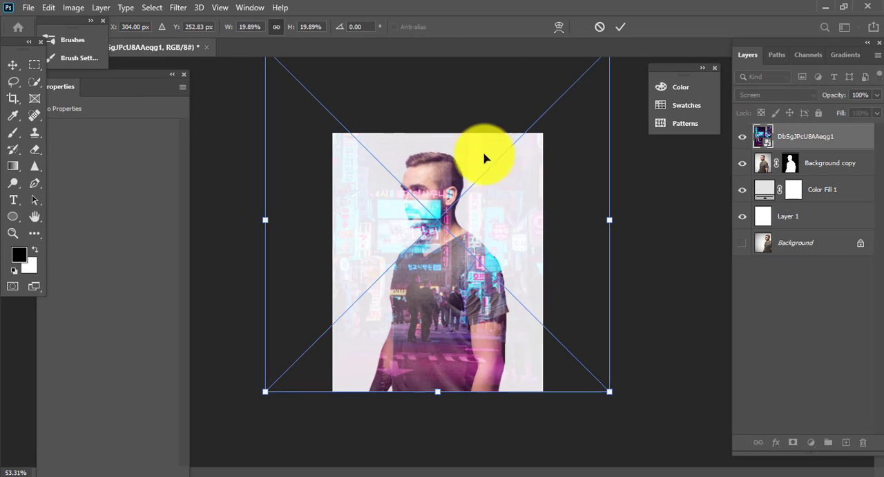
scroll(452, 119, "down", 2)
left_click_drag(436, 116, 441, 160)
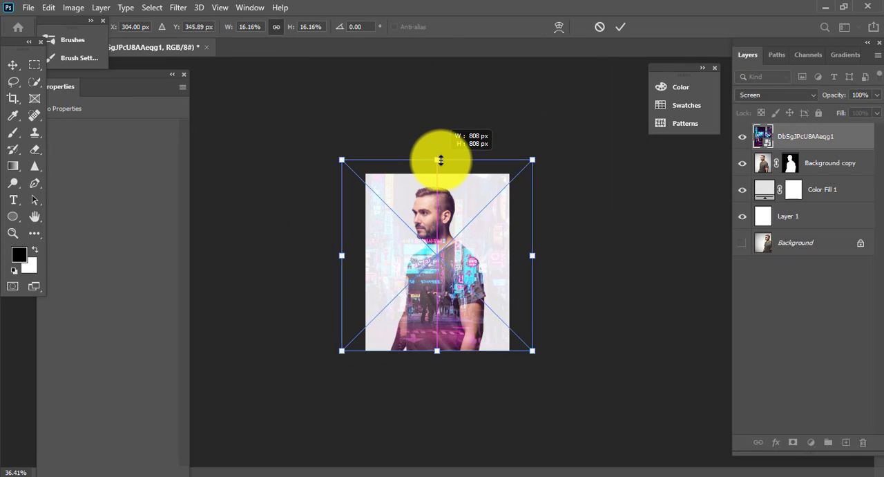
key("Return")
scroll(456, 263, "up", 2)
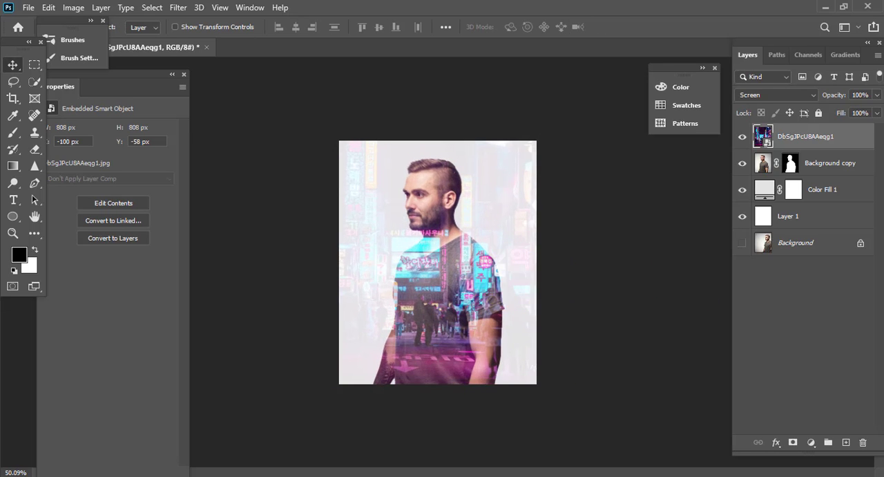
scroll(442, 237, "up", 3)
Add a Levels adjustment layer above the neon street image and set its midtone input to 0.71.
left_click(822, 193)
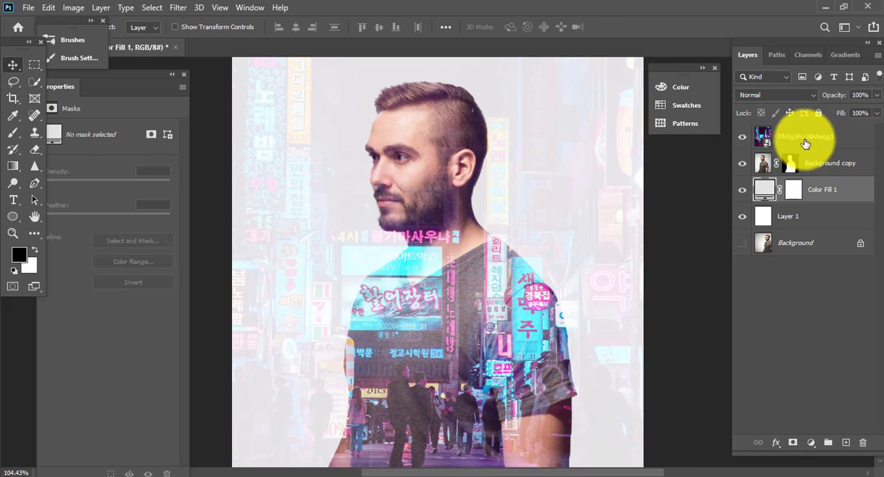
left_click(801, 138)
left_click(811, 443)
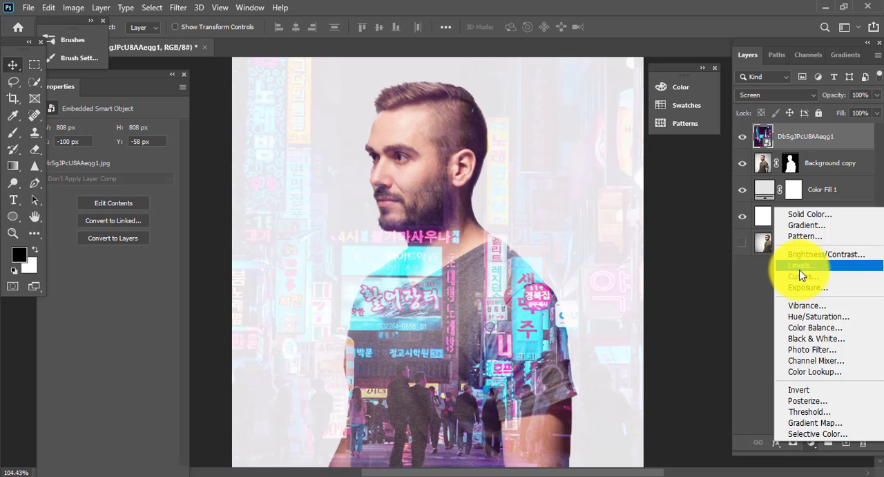
left_click(801, 267)
left_click_drag(115, 229, 131, 226)
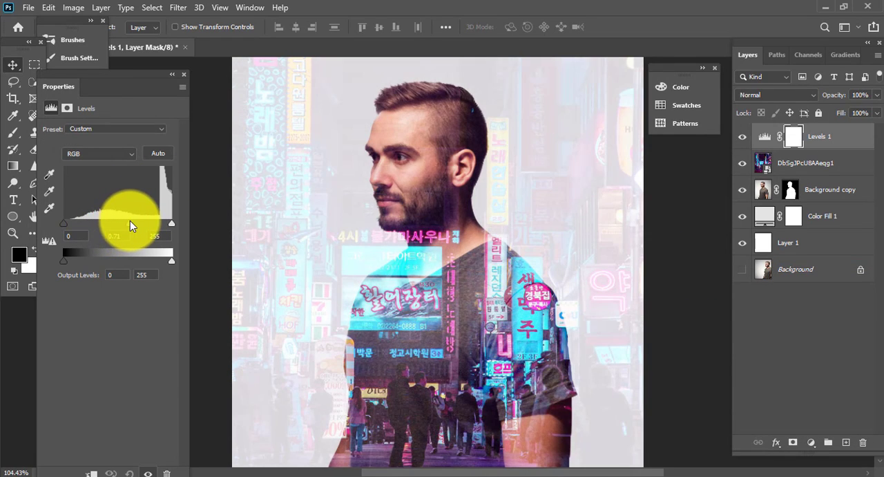
Set the Levels 1 black input level to 15 and the white input level to 237.
left_click_drag(67, 223, 21, 222)
left_click_drag(171, 222, 164, 222)
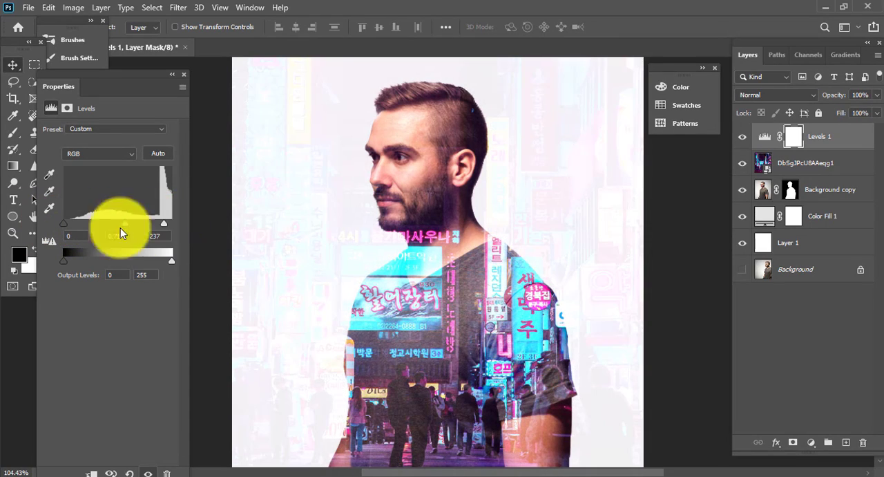
left_click_drag(64, 223, 70, 223)
left_click_drag(469, 307, 494, 300)
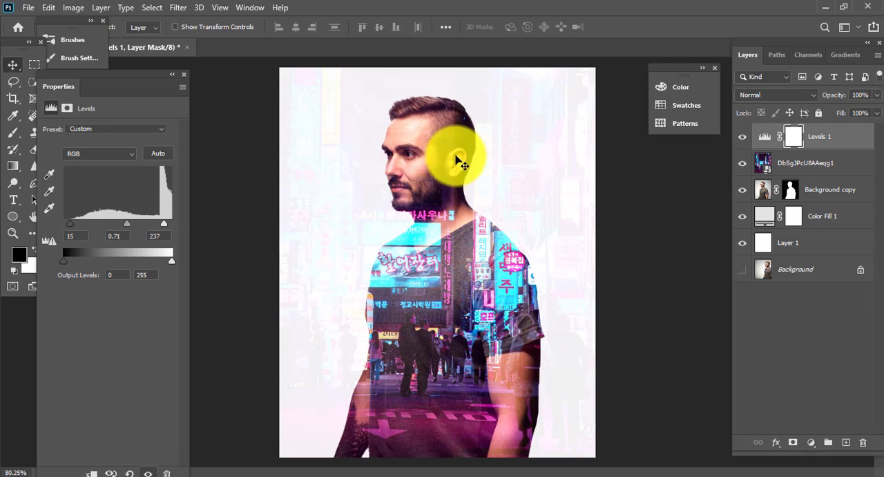
mouse_move(471, 142)
left_mouse_down()
mouse_move(491, 136)
mouse_move(474, 146)
left_mouse_up()
left_click_drag(476, 266, 467, 262)
left_click_drag(492, 271, 460, 268)
left_click_drag(481, 352, 489, 349)
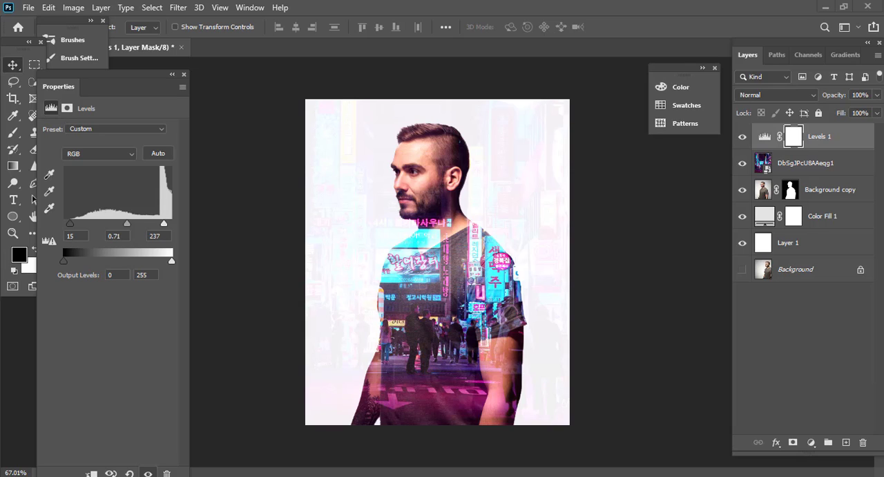
Move the Levels 1 layer directly below the neon street image and set its black input to 99 and white input to 255.
left_click_drag(793, 138, 771, 186)
left_click(767, 171)
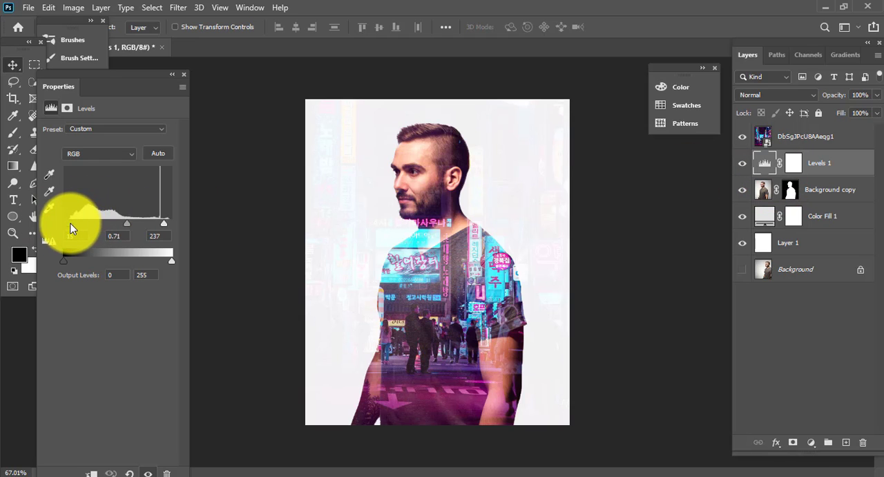
left_click_drag(72, 228, 106, 226)
left_click_drag(442, 153, 433, 185)
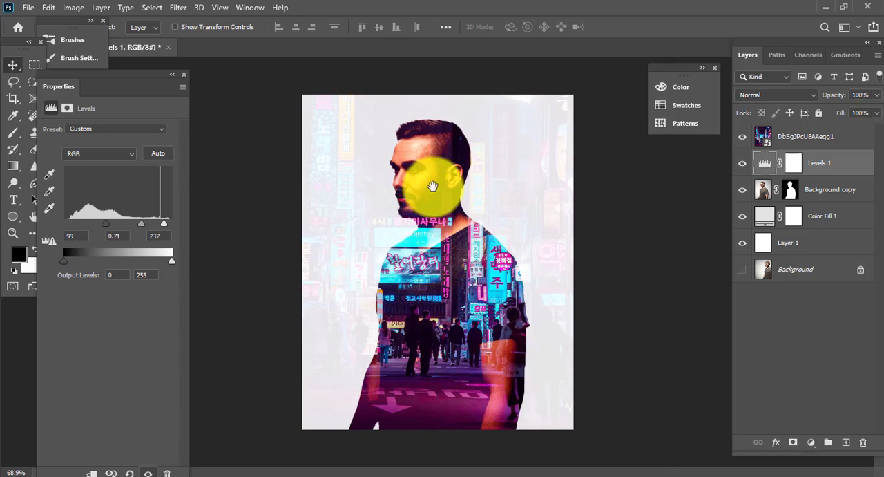
left_click_drag(164, 223, 172, 224)
left_click_drag(424, 141, 463, 233)
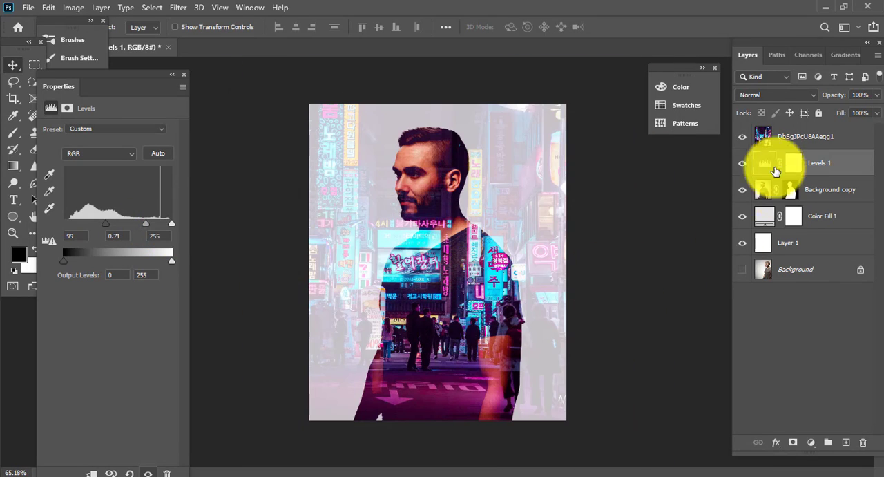
Lighten the Color Fill 1 background to #f1f1f1.
left_click(795, 137)
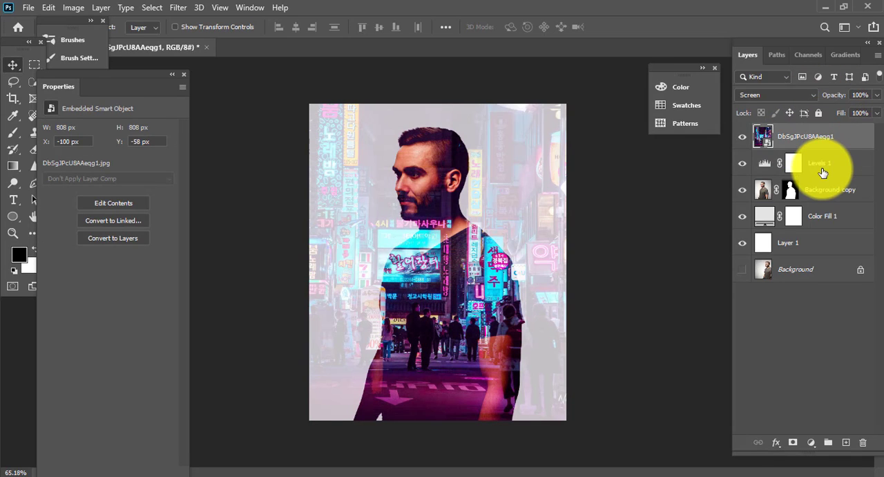
left_click(760, 218)
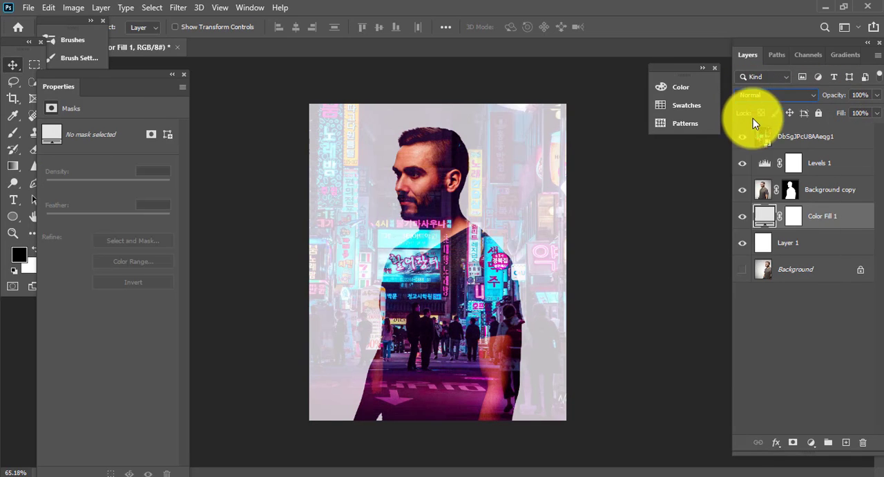
double_click(759, 221)
left_click_drag(552, 143, 537, 109)
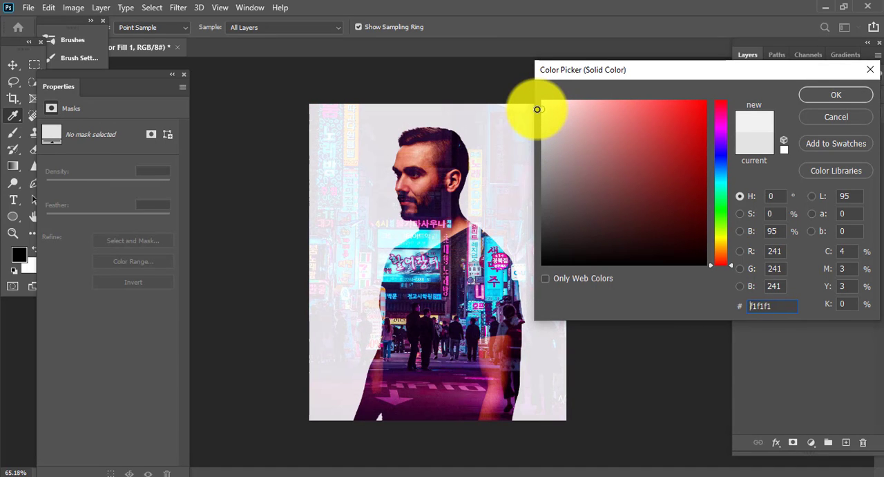
left_click(819, 95)
mouse_move(385, 177)
left_mouse_down()
mouse_move(454, 170)
mouse_move(392, 176)
left_mouse_up()
left_click_drag(523, 285, 535, 278)
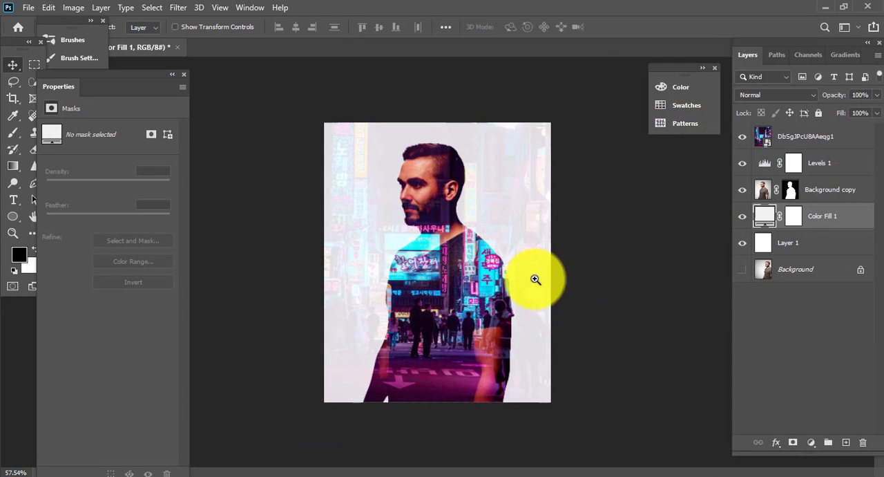
left_click_drag(485, 359, 475, 199)
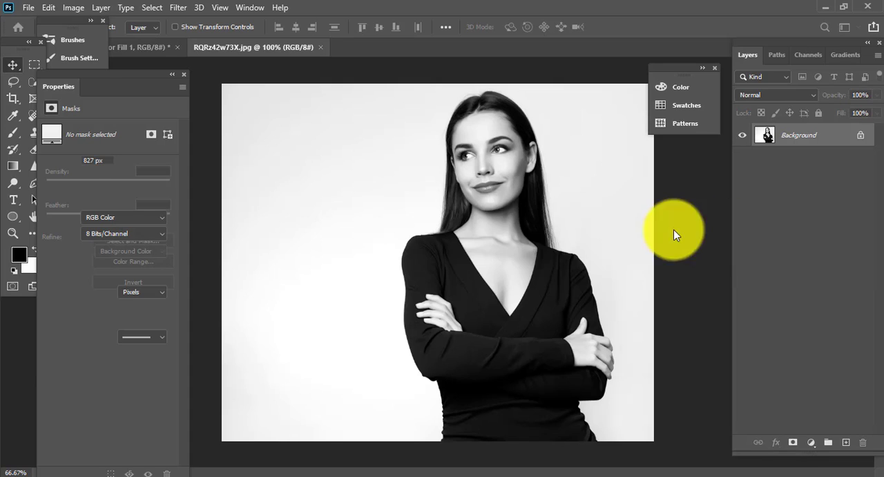
key("ctrl+0")
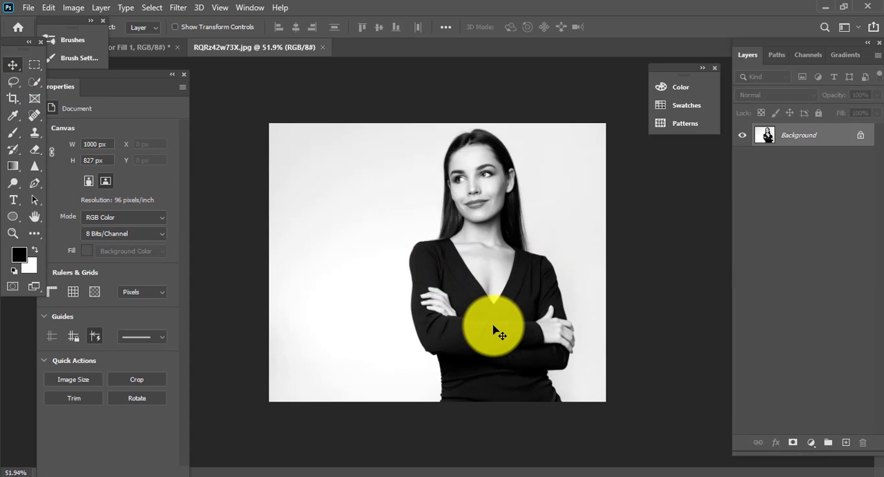
Try to select the light backdrop around the woman in RQRz42w73X.jpg with the Magic Wand at tolerance 32.
key("w")
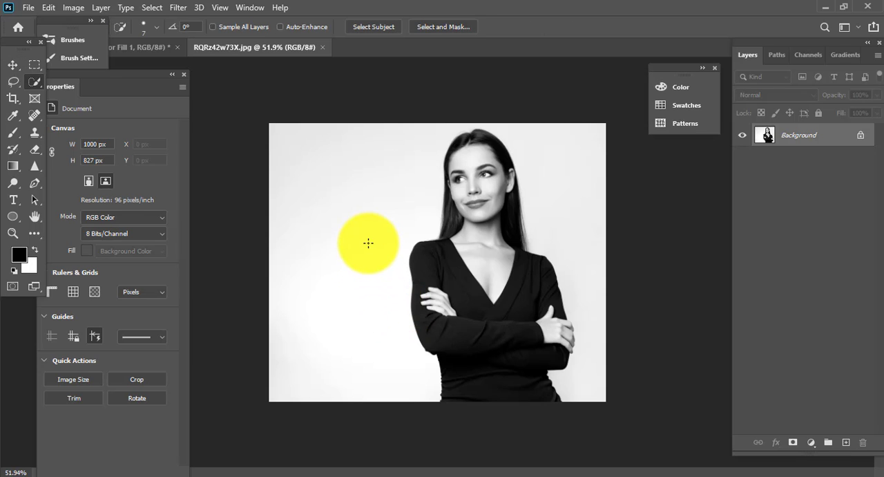
right_click(34, 81)
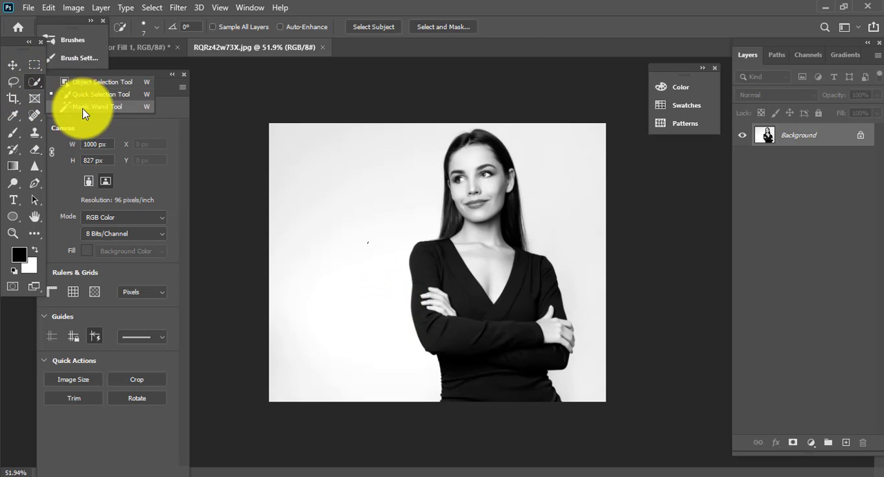
left_click(82, 110)
left_click(324, 170)
left_click_drag(433, 226, 409, 173)
left_click_drag(595, 325, 428, 233)
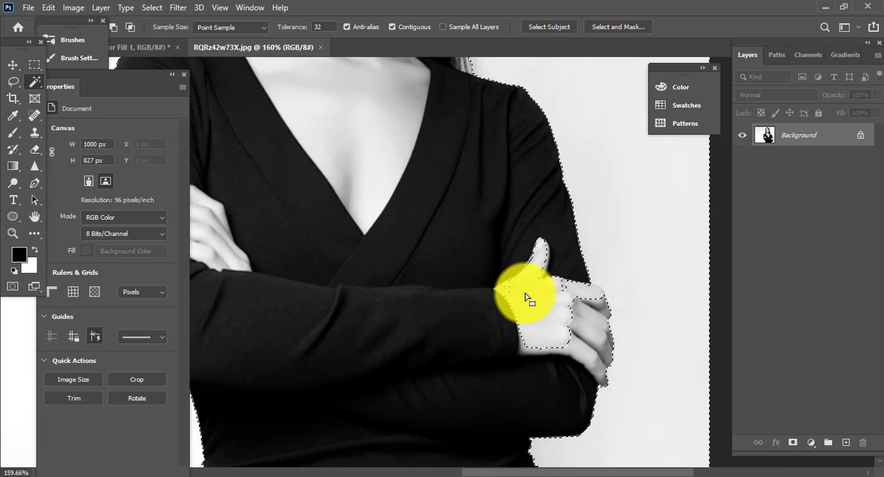
Select the whole woman, including her hair, arms and hands, with the Quick Selection tool.
right_click(35, 85)
left_click(73, 93)
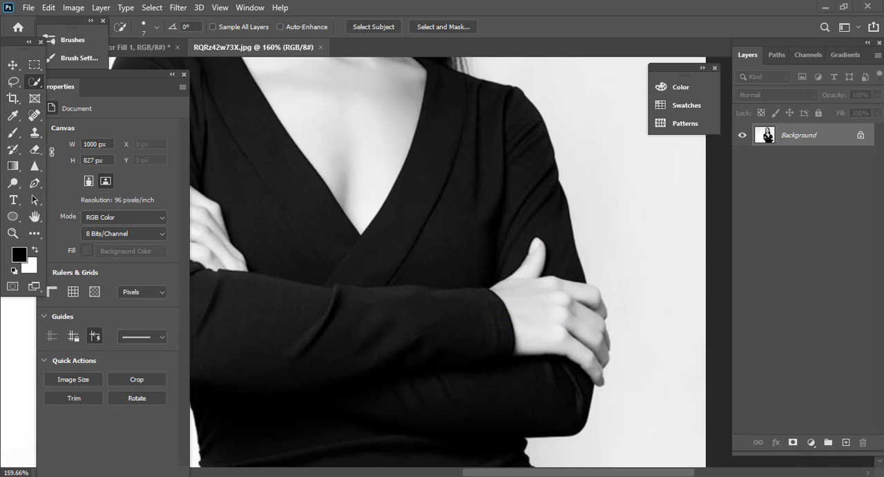
scroll(622, 384, "down", 5)
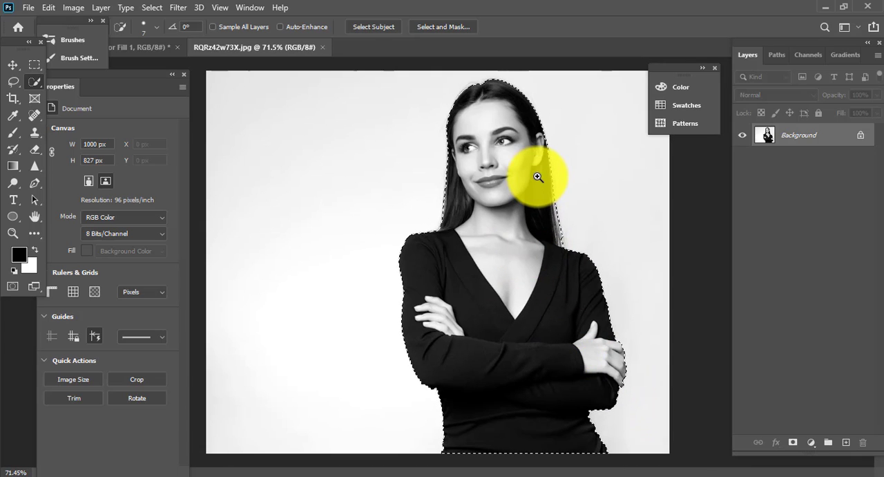
scroll(537, 177, "up", 1)
Start Select and Mask on the woman's selection and refine her hair edges with the Refine Edge Brush at size 26.
left_click(152, 8)
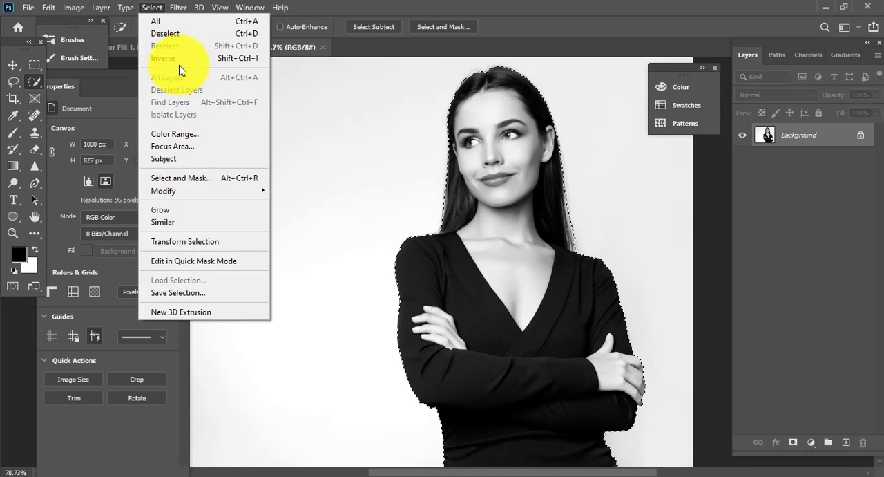
left_click(202, 178)
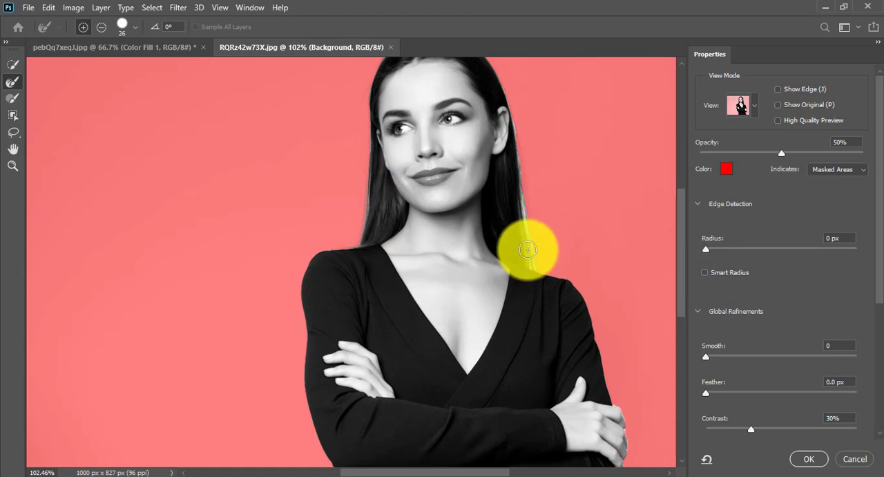
scroll(544, 196, "up", 3)
scroll(509, 143, "up", 3)
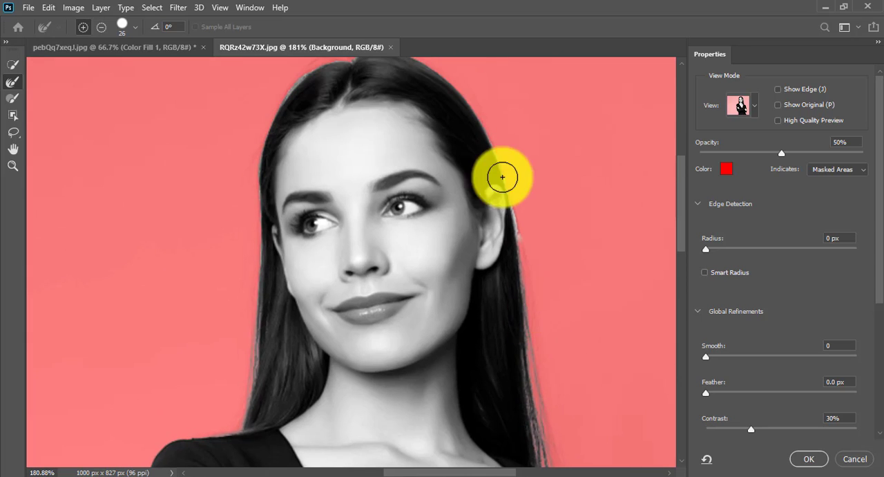
scroll(519, 199, "down", 3)
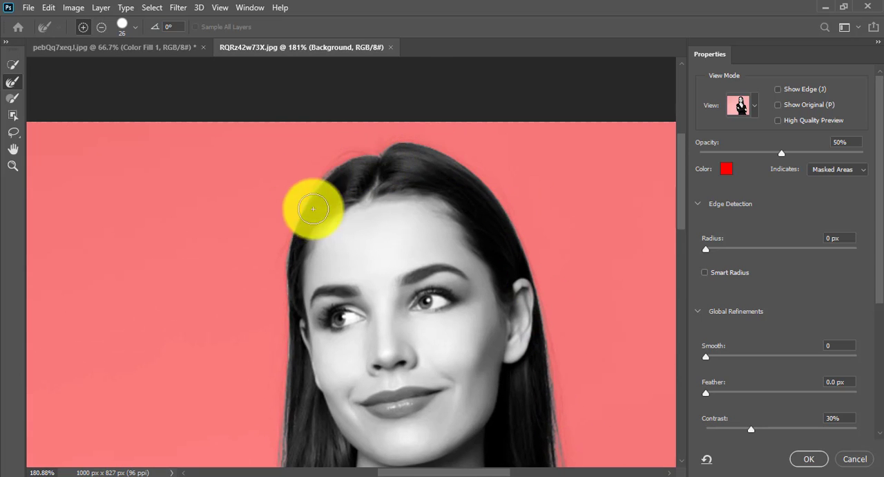
scroll(409, 129, "down", 2)
scroll(518, 284, "up", 5)
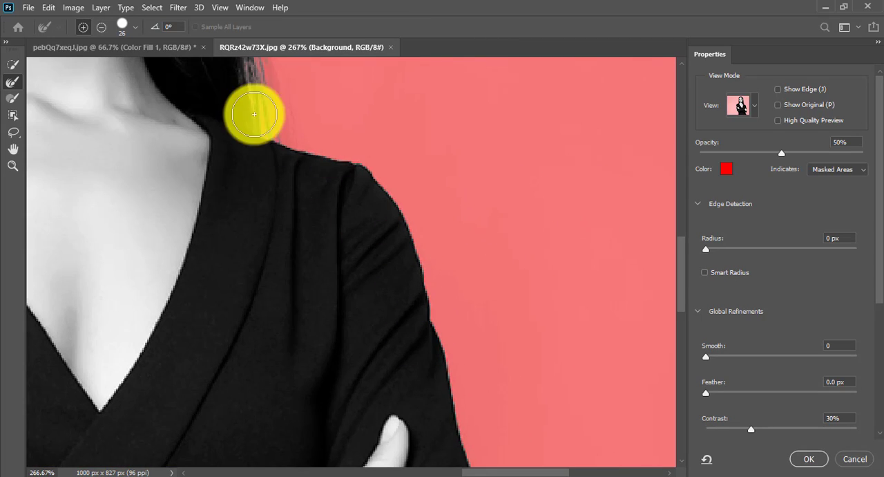
scroll(436, 232, "up", 1)
Brush the mask edge along the woman's sleeve and outer hand, and undo the last stroke.
left_click_drag(469, 436, 451, 296)
scroll(452, 295, "down", 1)
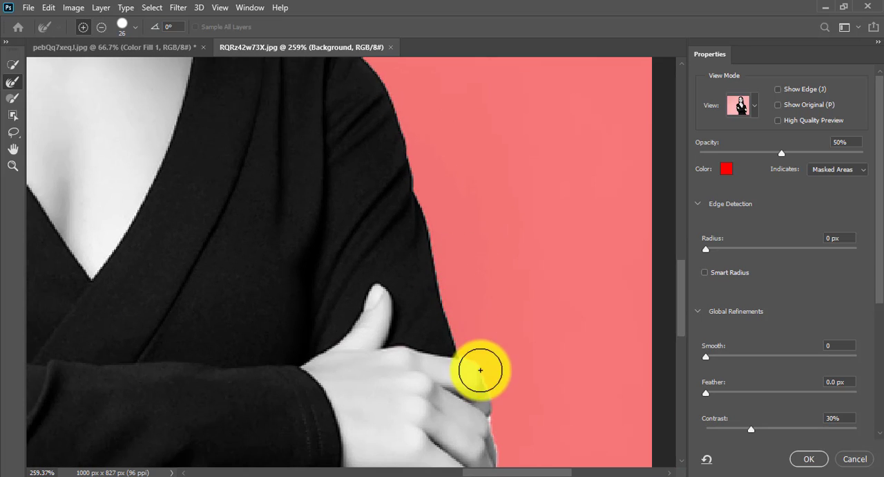
left_click_drag(503, 399, 482, 75)
mouse_move(459, 141)
left_mouse_down()
mouse_move(473, 181)
mouse_move(503, 188)
mouse_move(466, 176)
left_mouse_up()
key("ctrl+z")
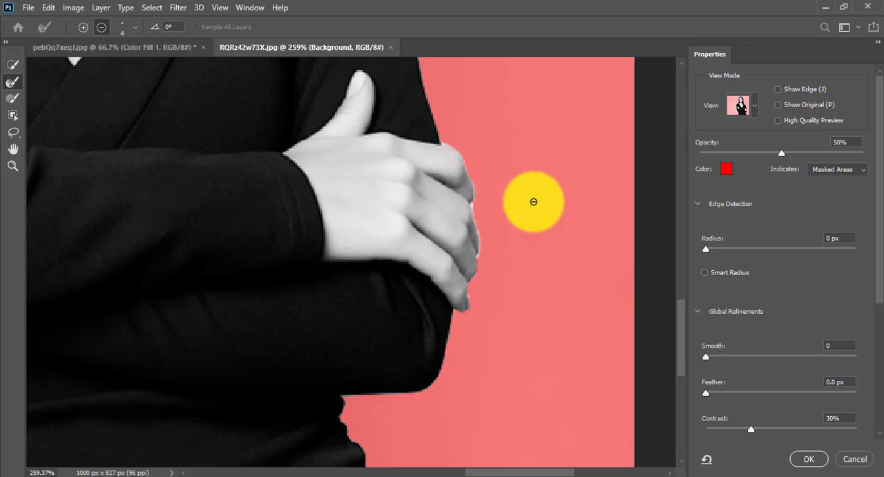
Refine the mask edge at the woman's waist below the elbow with the Refine Edge Brush at size 14.
scroll(525, 266, "down", 2)
scroll(532, 237, "up", 2)
scroll(473, 276, "down", 3)
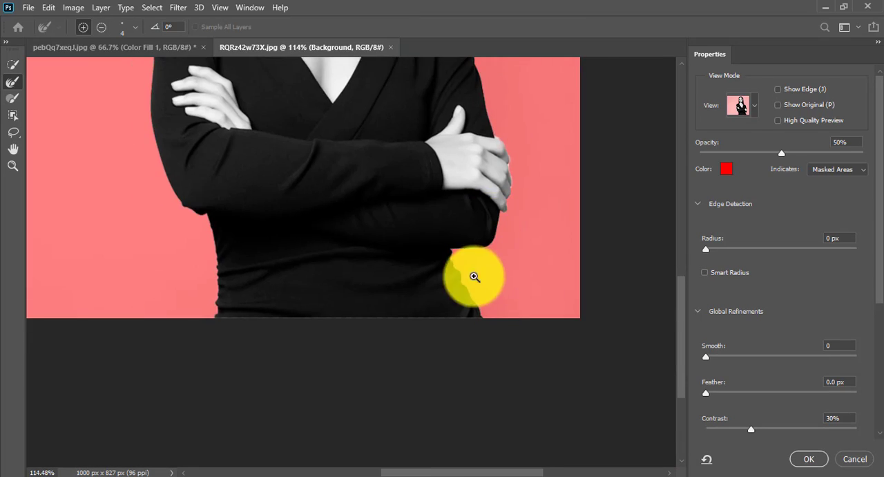
scroll(449, 267, "up", 5)
left_click_drag(421, 234, 436, 224)
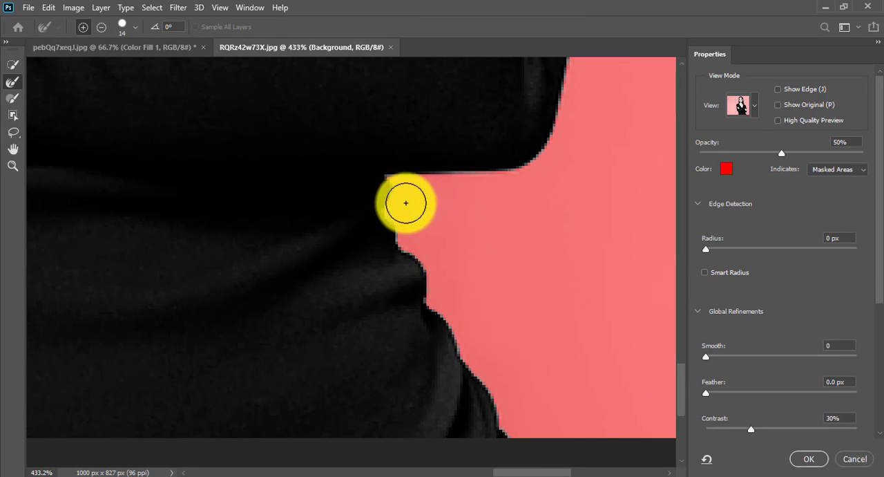
scroll(458, 179, "down", 5)
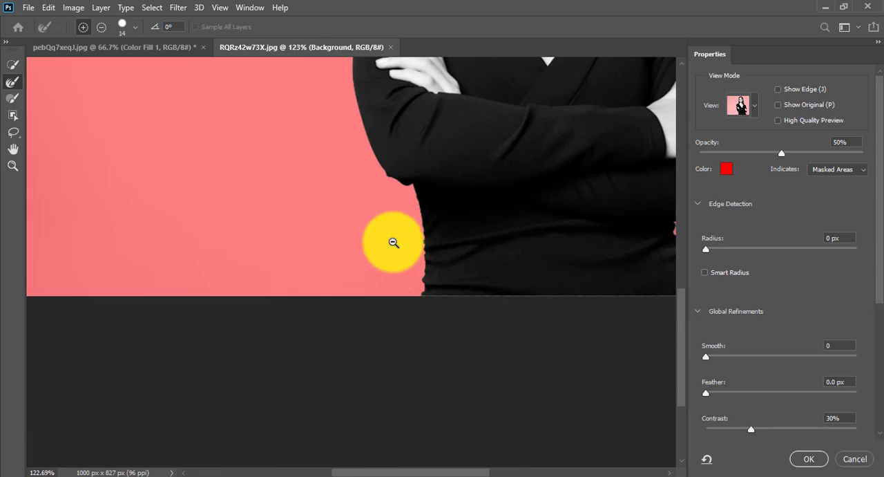
scroll(393, 243, "up", 1)
scroll(501, 375, "down", 3)
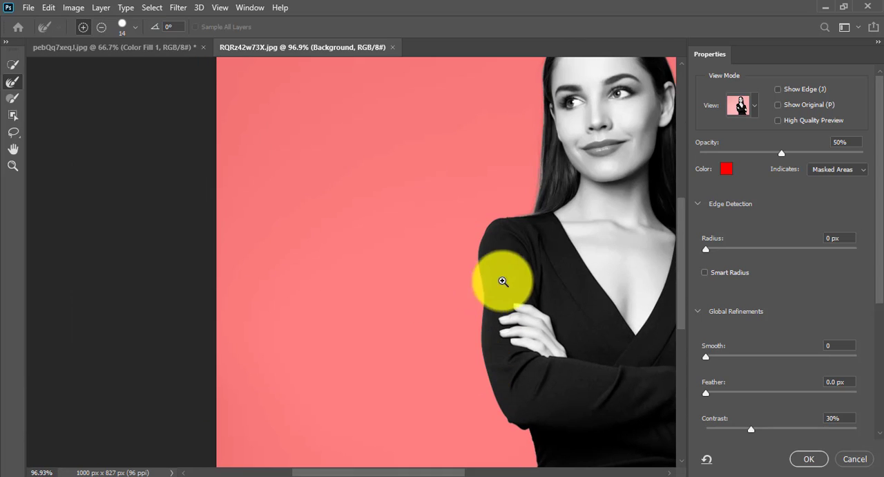
Refine the edge where the hair meets the shoulder and output the selection as a layer copy with a mask.
scroll(507, 214, "up", 5)
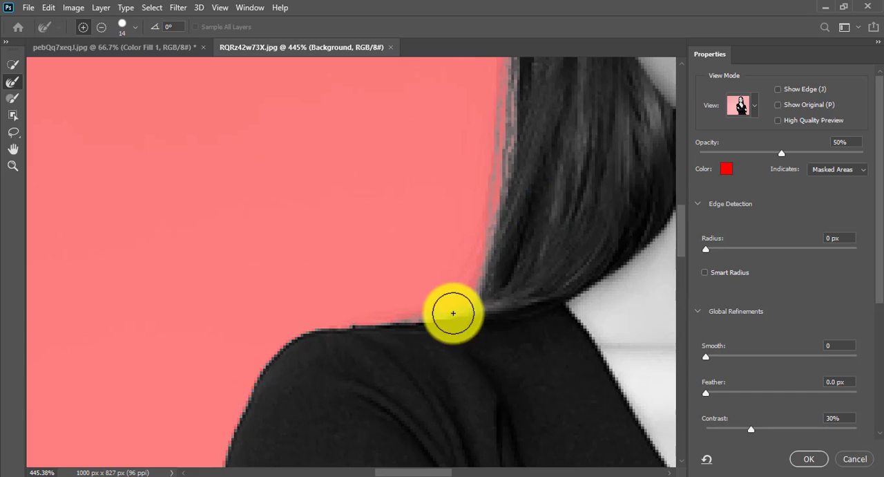
scroll(458, 305, "down", 6)
left_click(13, 64)
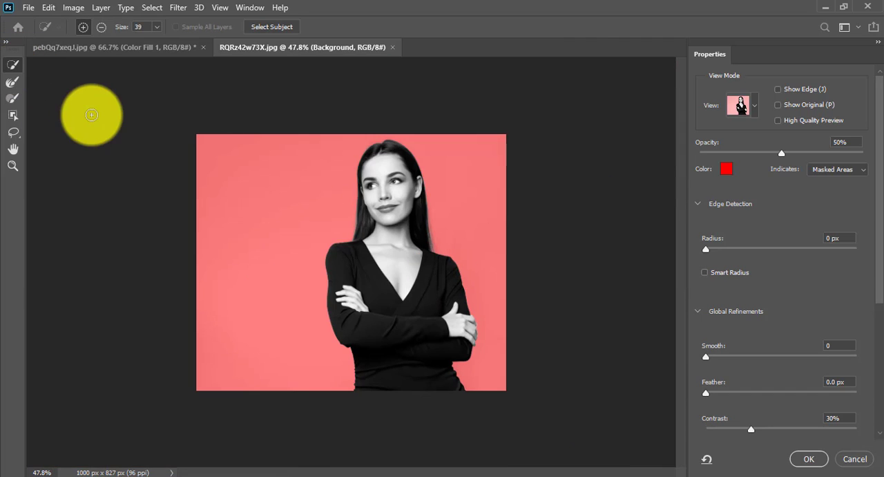
left_click(809, 459)
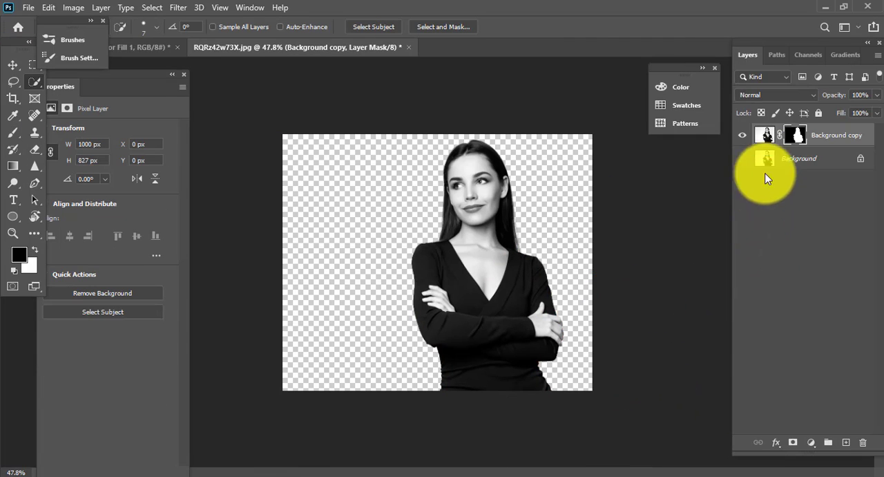
Move the cut-out woman towards the canvas centre and scale her layer to 904 × 748 px at X -82, Y 79 px.
left_click(12, 64)
left_click_drag(484, 315, 437, 333)
key("ctrl+t")
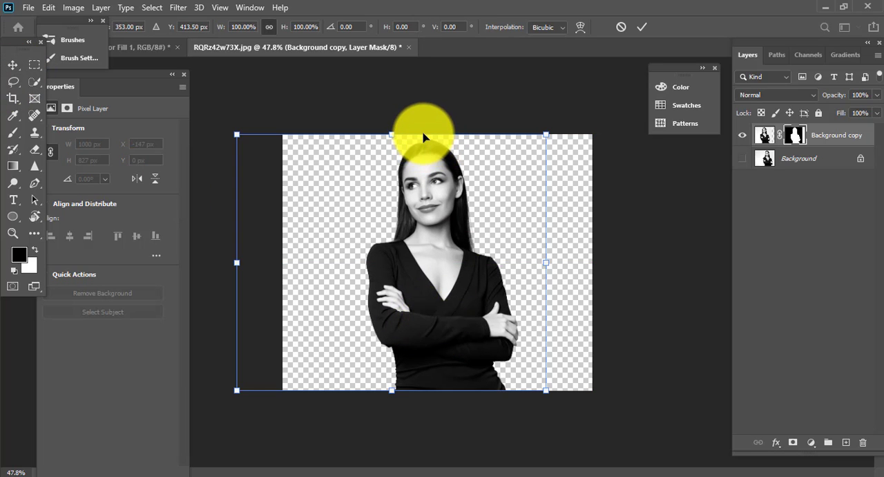
left_click_drag(423, 136, 405, 158)
mouse_move(429, 254)
left_mouse_down()
mouse_move(444, 251)
mouse_move(430, 267)
left_mouse_up()
key("Return")
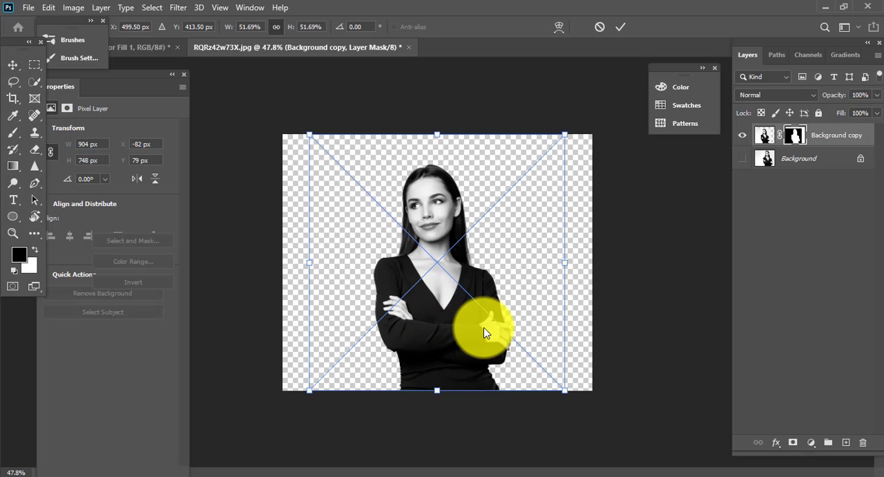
Place the neon street image at 827 × 827 px above the cut-out woman and set its blend mode to Screen.
key("Return")
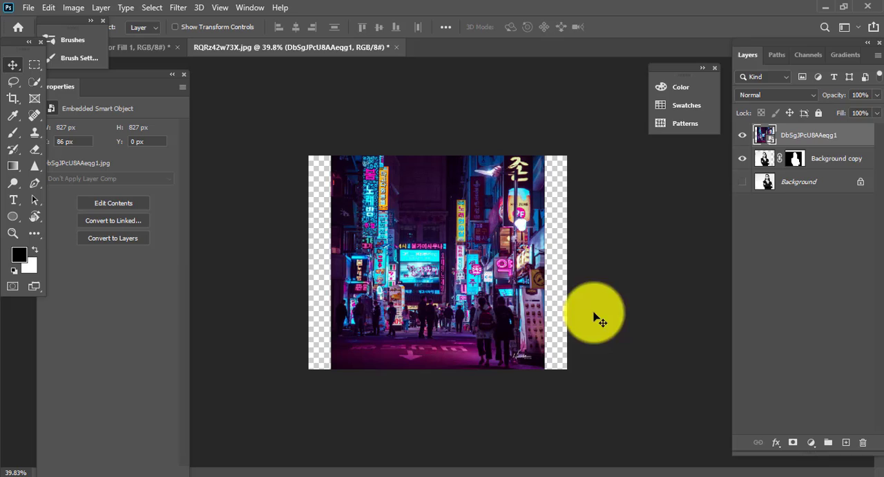
left_click(769, 181)
left_click(814, 446)
left_click(788, 134)
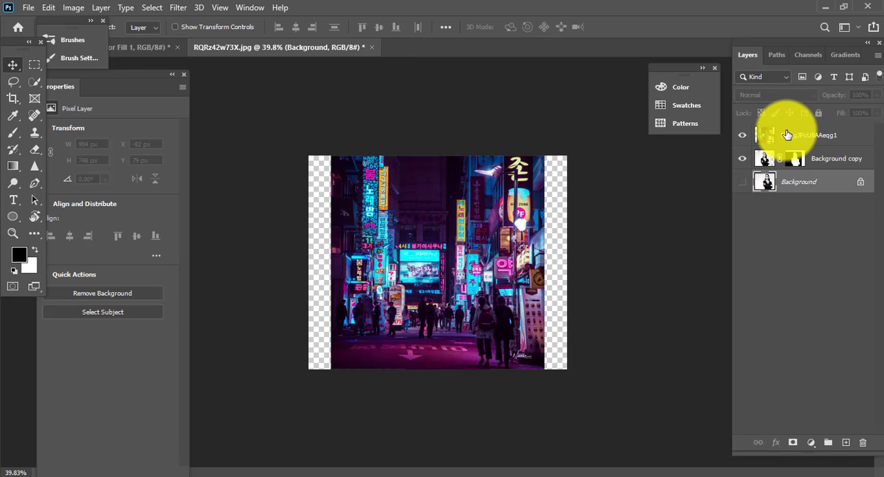
left_click(787, 134)
left_click(779, 97)
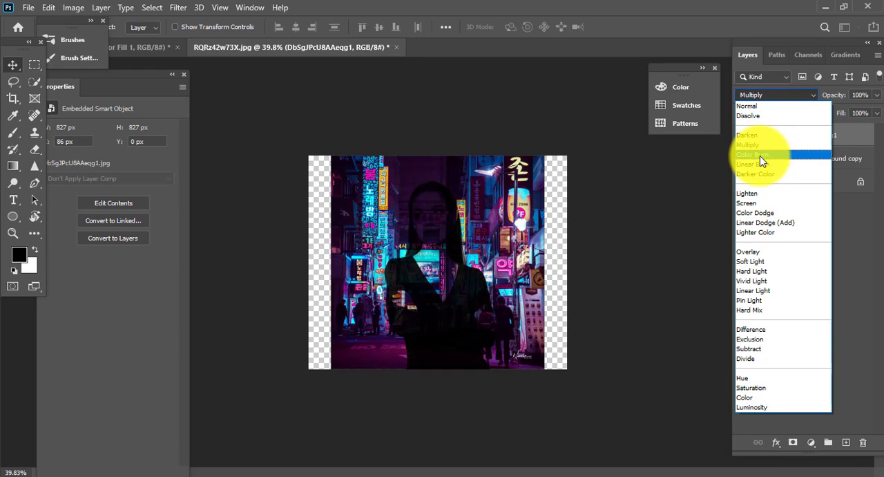
left_click(759, 202)
Add a Solid Color fill layer in light grey #eaeaea directly above the hidden Background layer.
left_click(811, 180)
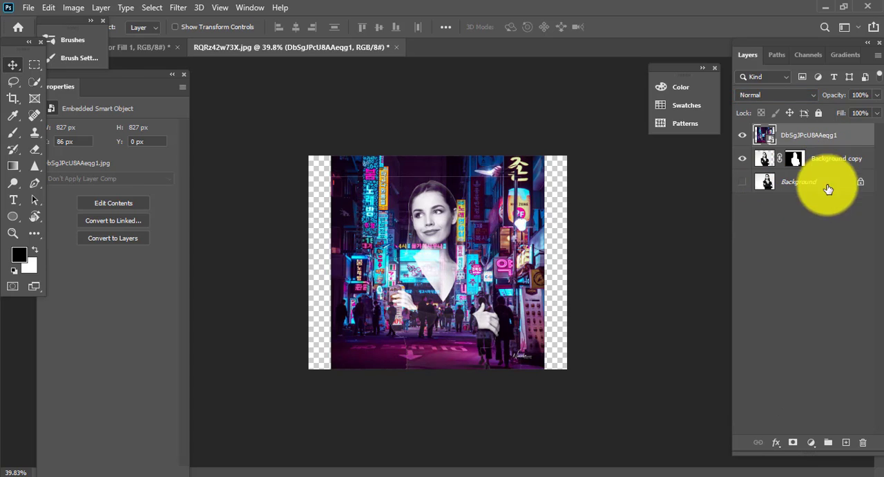
left_click(811, 442)
left_click(787, 214)
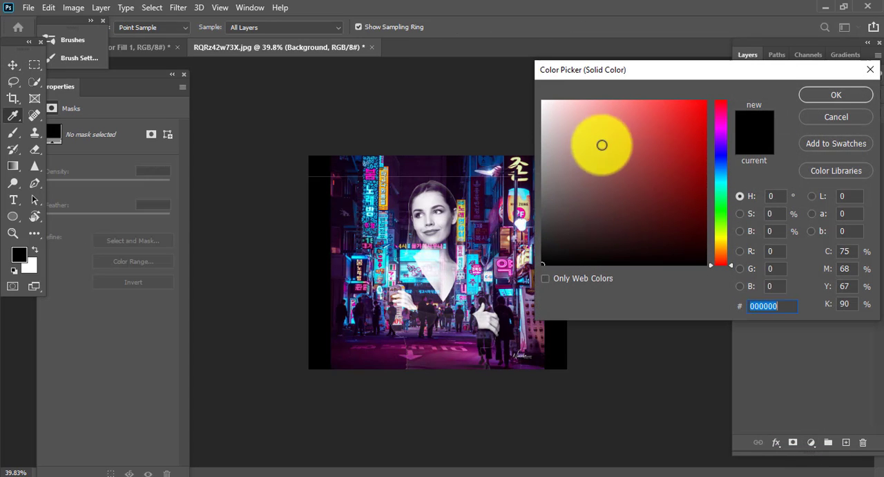
left_click_drag(602, 143, 538, 117)
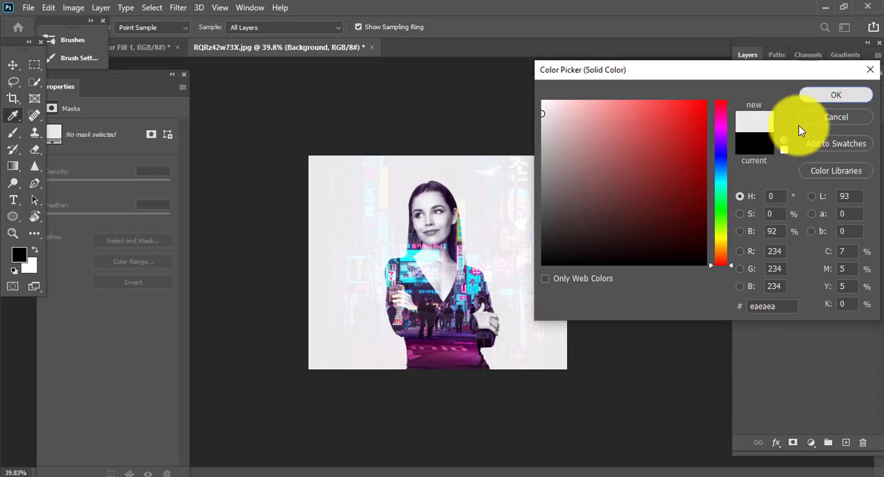
left_click(835, 95)
Add a Levels adjustment above the cut-out woman with input black level 78 and white level 252.
left_click(834, 160)
left_click(811, 442)
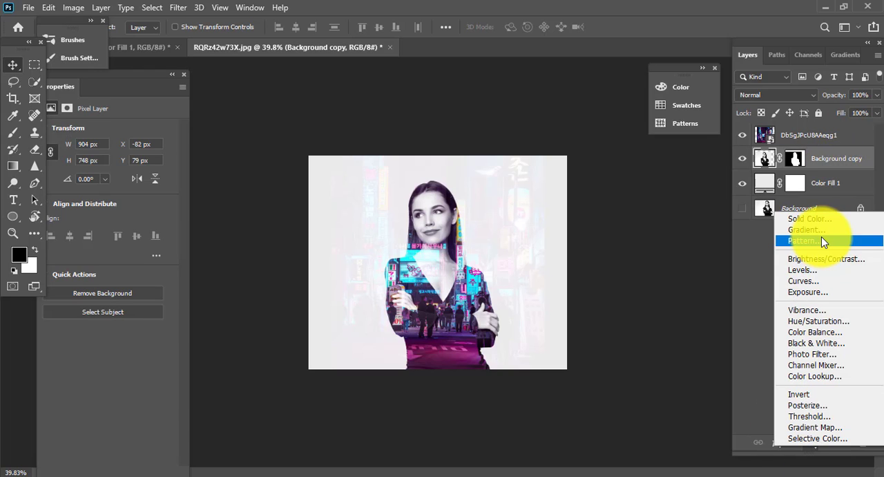
left_click(801, 269)
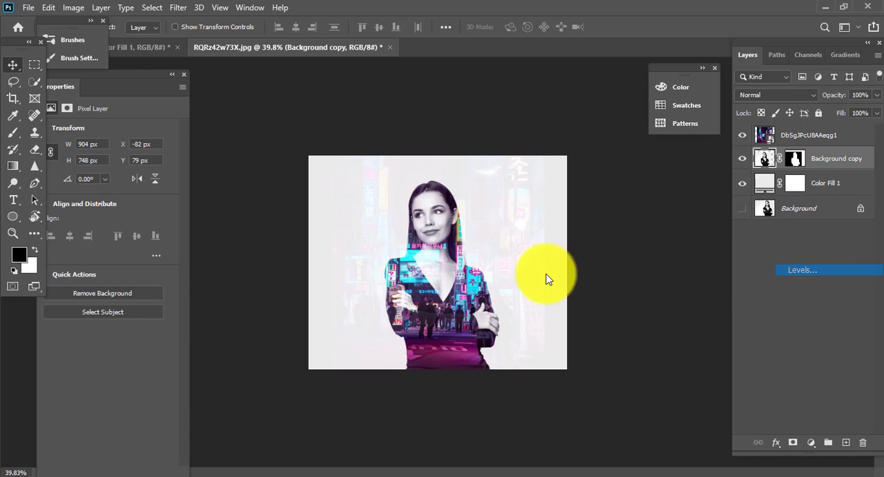
scroll(442, 245, "up", 3)
left_click_drag(65, 223, 95, 224)
mouse_move(172, 223)
left_mouse_down()
mouse_move(157, 224)
mouse_move(170, 223)
left_mouse_up()
scroll(527, 317, "down", 2)
left_click_drag(526, 317, 517, 317)
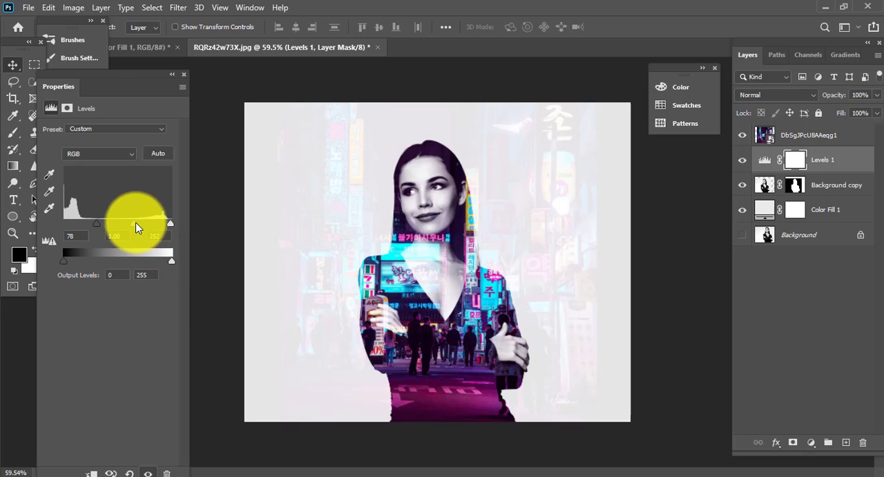
Set the Levels midtone to 0.62 and clip the adjustment to the cut-out woman's layer.
mouse_move(134, 223)
left_mouse_down()
mouse_move(161, 228)
mouse_move(143, 225)
left_mouse_up()
left_click(766, 170, "alt")
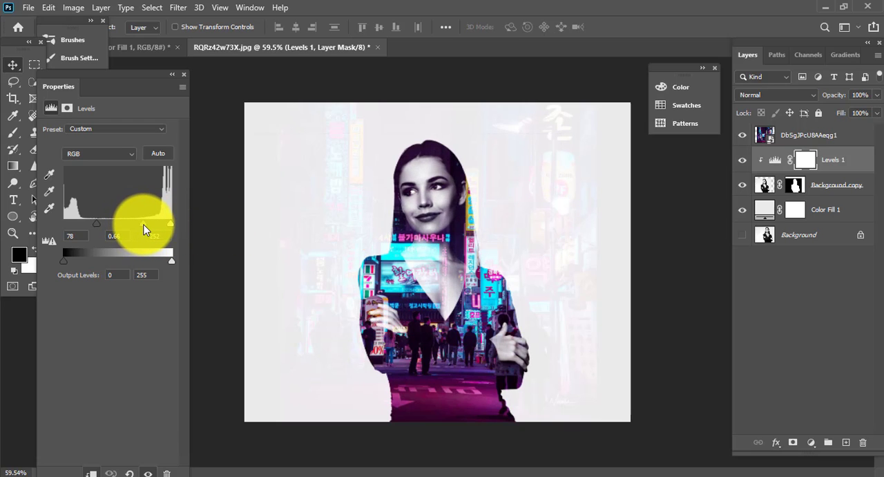
scroll(463, 191, "down", 1)
scroll(445, 351, "up", 4)
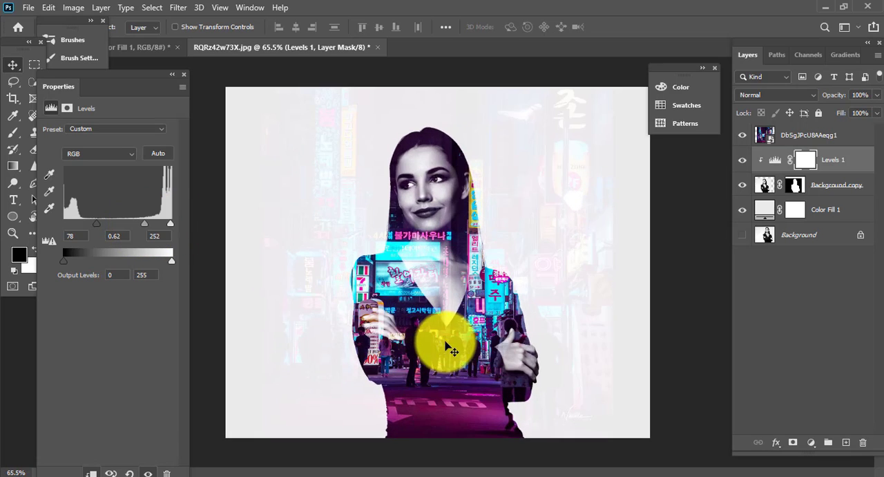
scroll(430, 204, "down", 3)
scroll(464, 245, "down", 1)
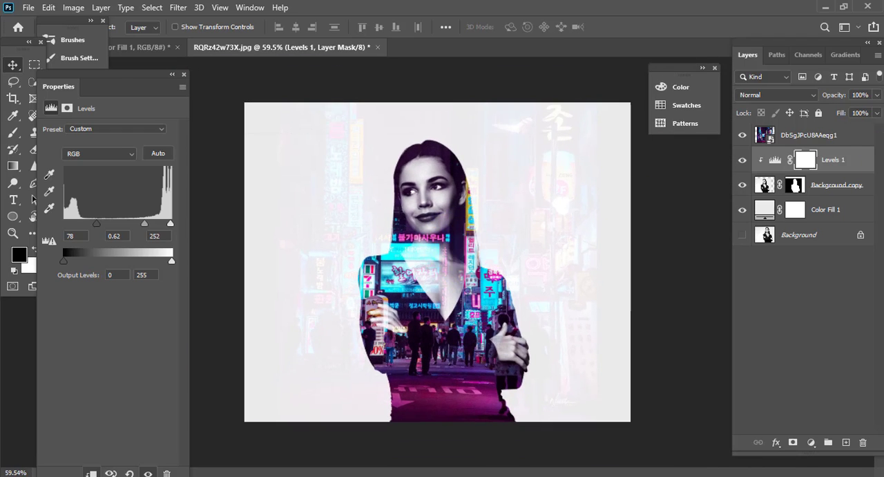
Transform the neon street image to 670 × 897 px at X 152, Y -70 px so it covers the woman's body.
left_click(811, 135)
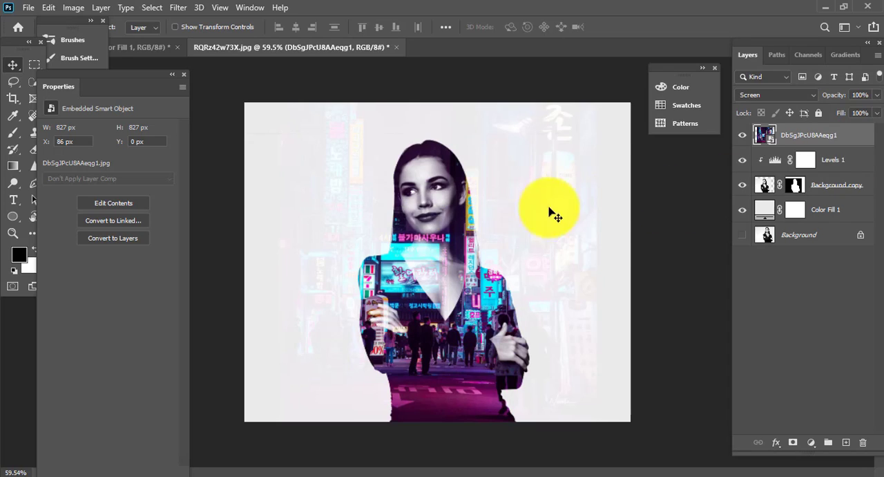
key("ctrl+t")
scroll(544, 245, "down", 2)
left_click_drag(553, 263, 487, 248)
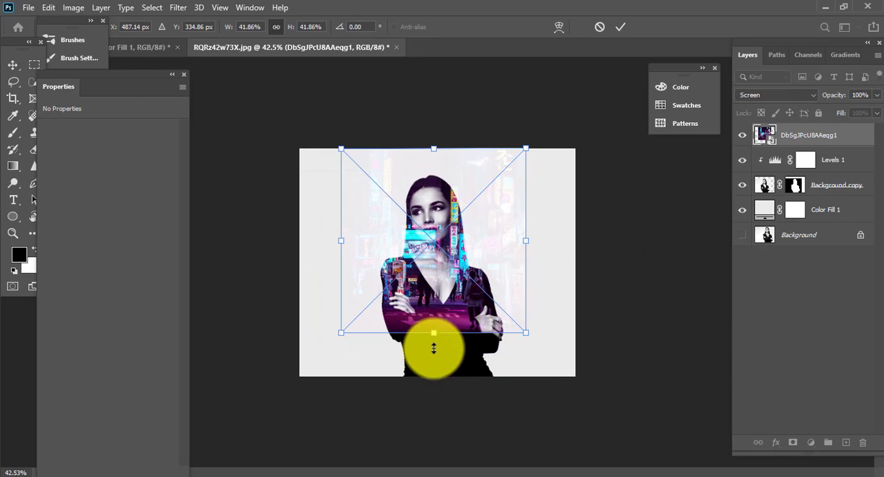
mouse_move(434, 347)
left_mouse_down()
mouse_move(446, 364)
mouse_move(449, 344)
mouse_move(440, 367)
mouse_move(450, 343)
left_mouse_up()
key("Return")
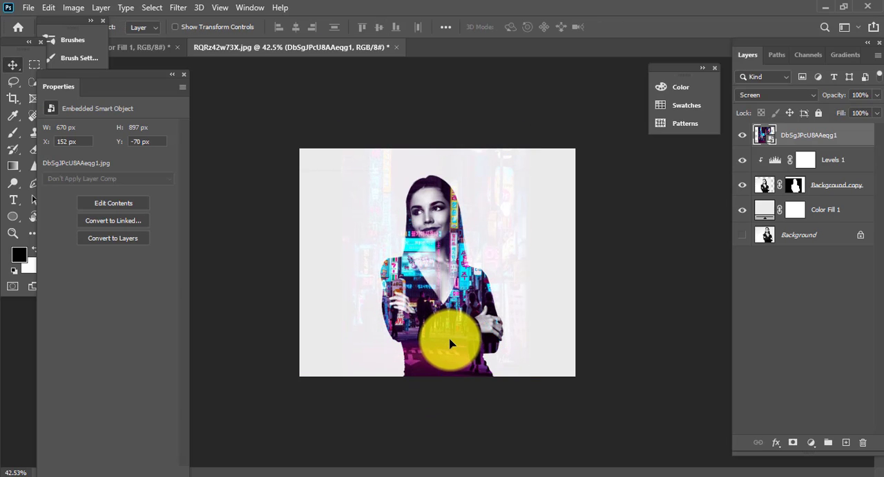
Crop the canvas to a vertical portrait format of about 616 × 827 px around the woman.
left_click(19, 99)
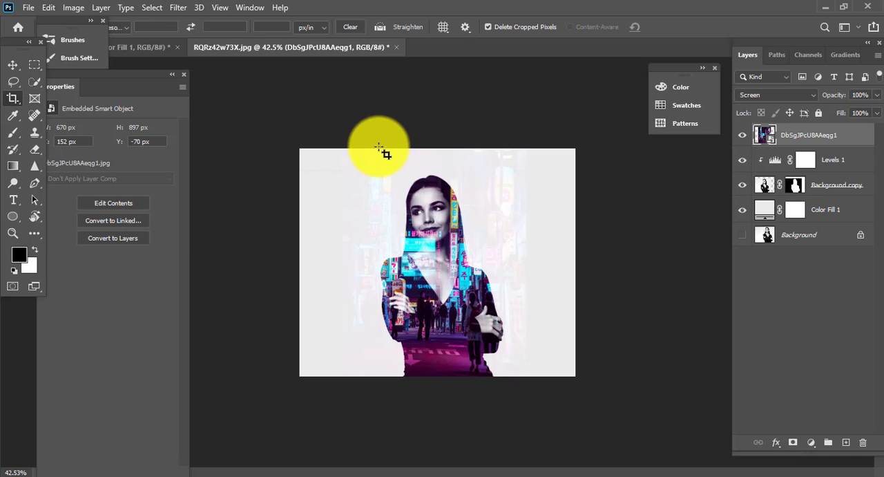
left_click_drag(367, 148, 517, 411)
key("Return")
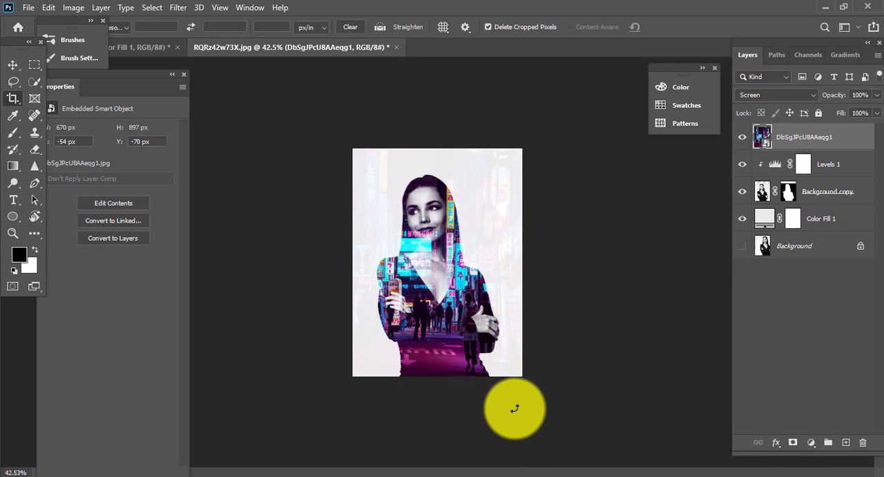
left_click_drag(446, 296, 481, 271)
left_click_drag(491, 222, 488, 221)
left_click_drag(445, 240, 469, 262)
left_click(14, 66)
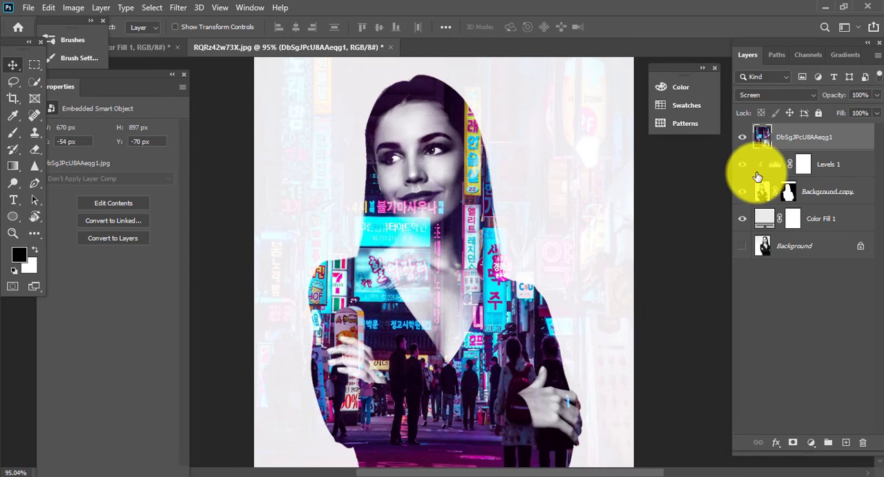
mouse_move(612, 201)
left_mouse_down()
mouse_move(573, 206)
mouse_move(627, 199)
left_mouse_up()
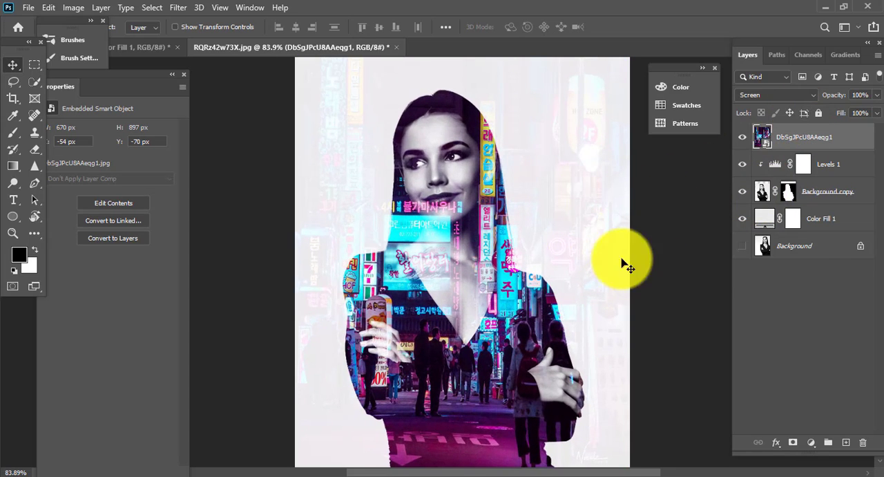
left_click(742, 245)
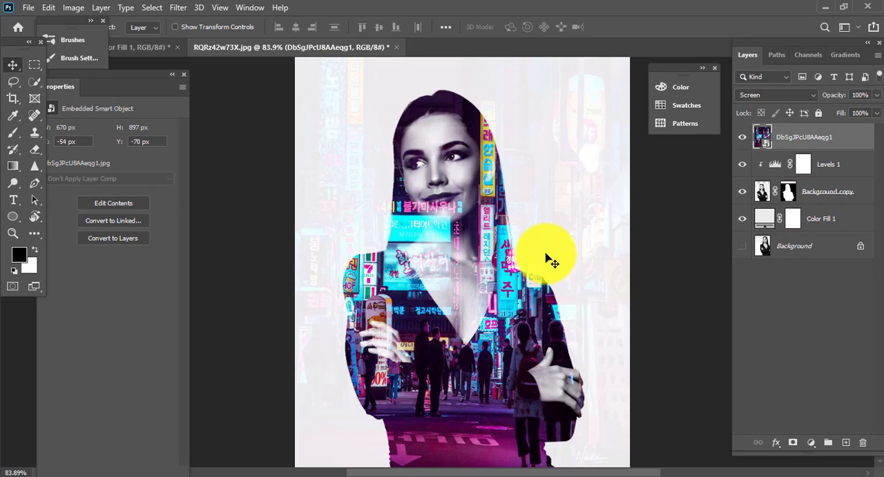
Paint cyan sampled from the sign beside the woman's shoulder on a new top layer and set its blend mode to Soft Light.
key("b")
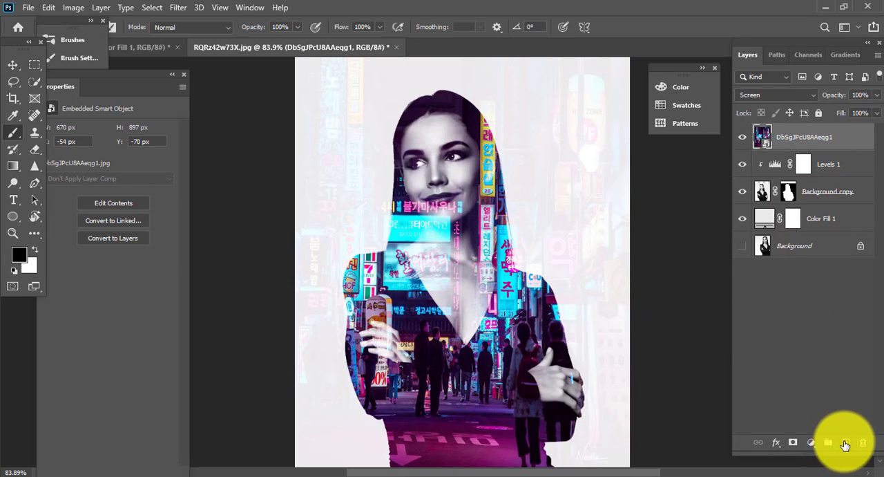
left_click(845, 443)
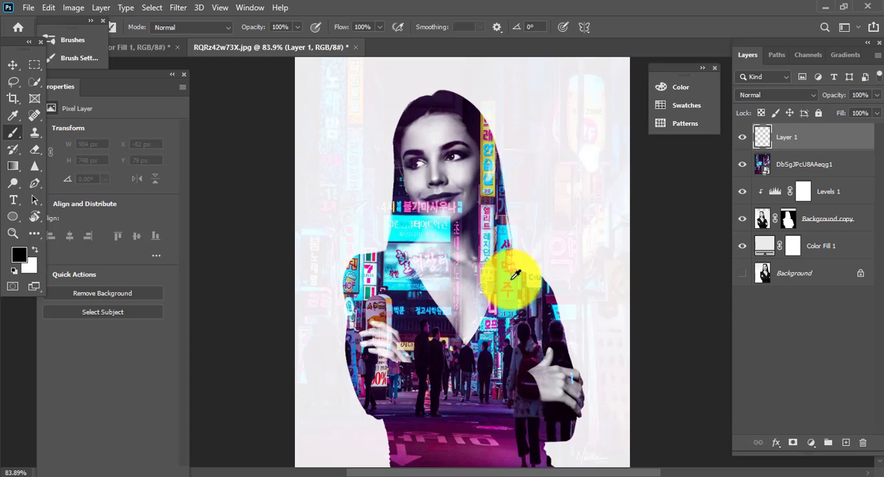
left_click(529, 256)
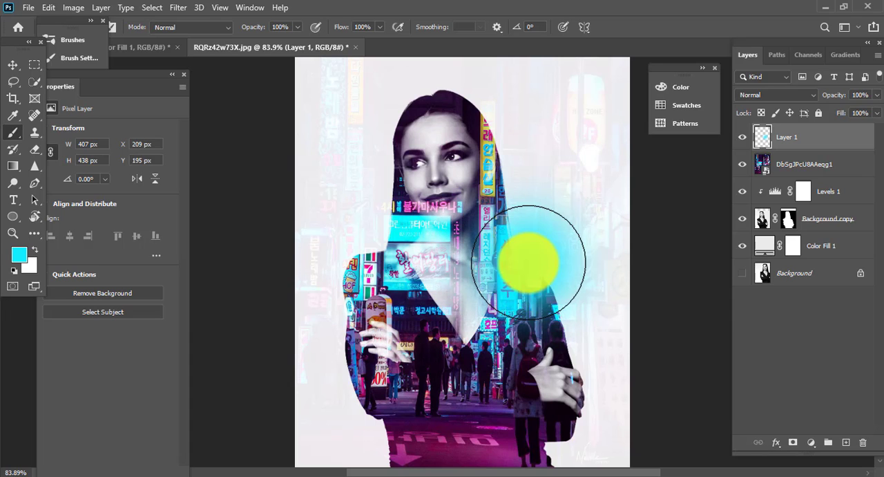
left_click(789, 95)
left_click(758, 264)
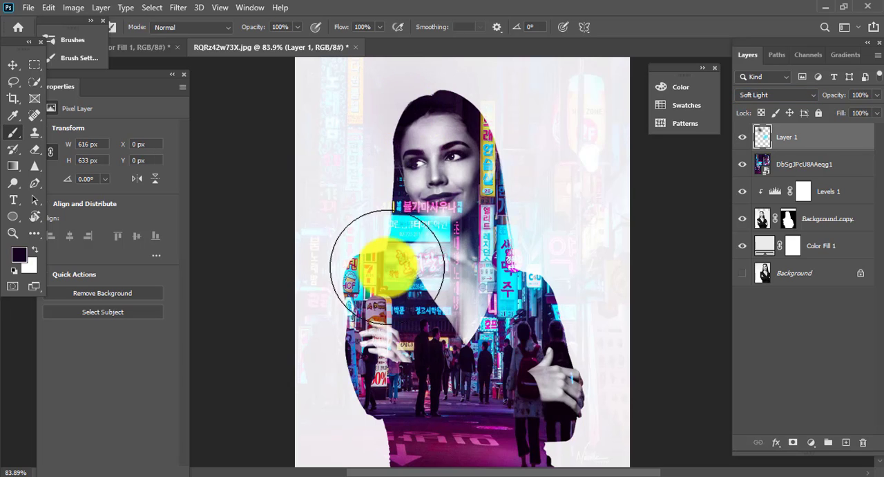
Sample the street floor's magenta and brush it over the lower-left background beside the woman's waist on the Soft Light layer.
left_click_drag(399, 332, 427, 198)
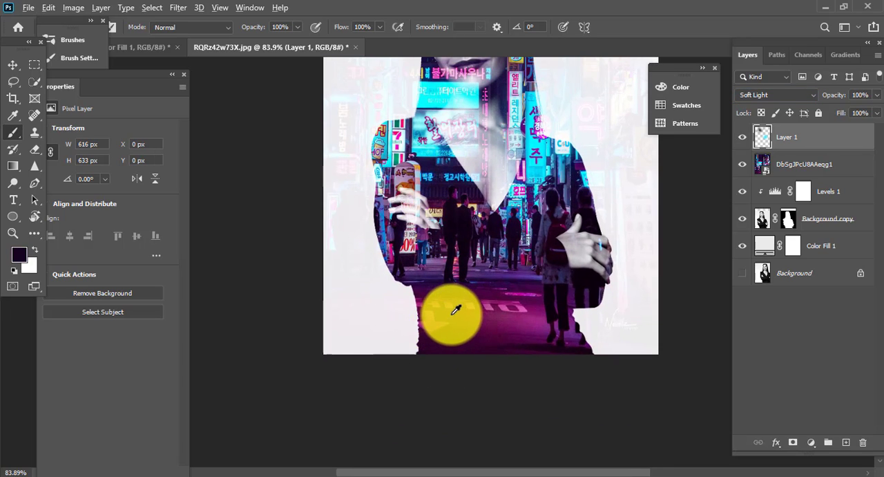
left_click(456, 310, "alt")
left_click(399, 314)
key("ctrl+z")
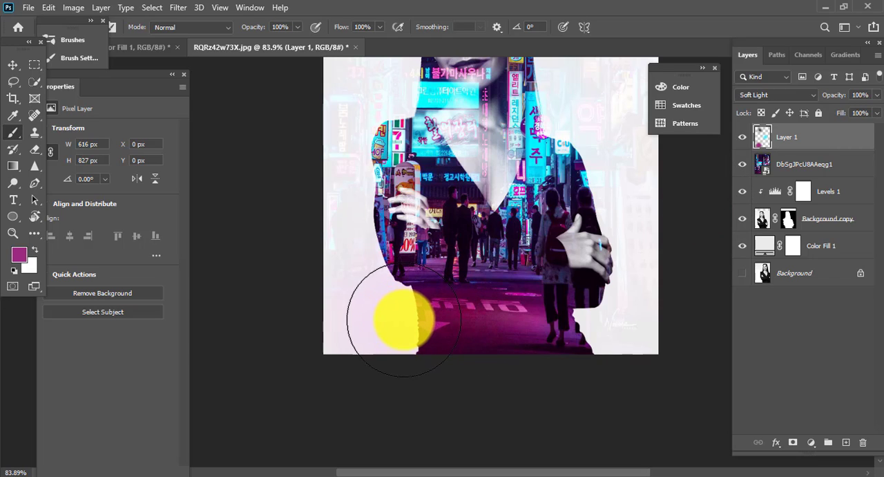
left_click_drag(357, 306, 325, 332)
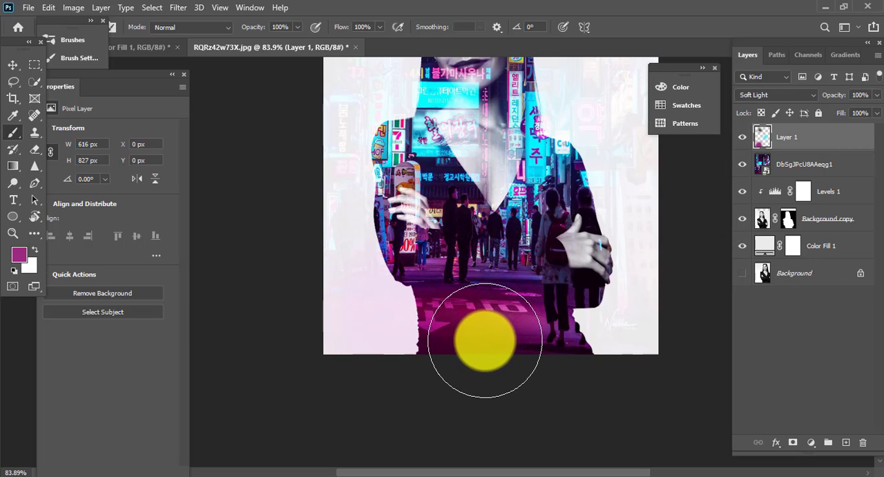
scroll(418, 270, "down", 2)
scroll(433, 247, "up", 2)
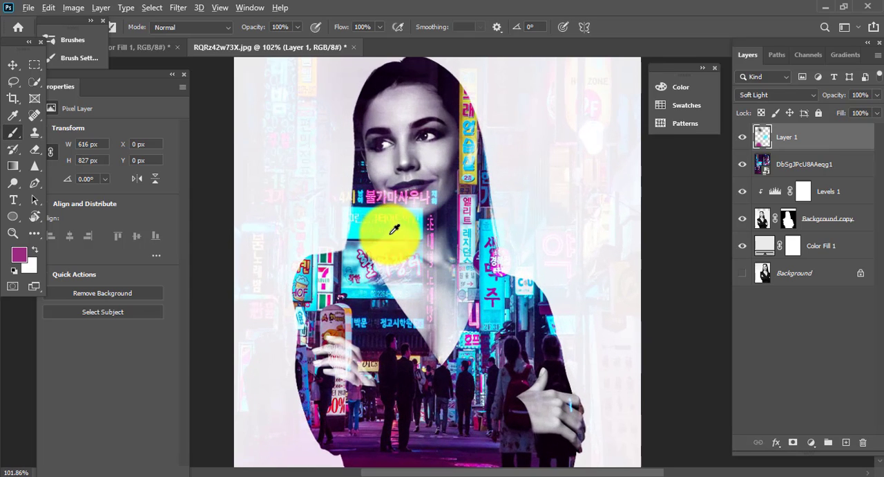
Change the painted color layer's blend mode to Overlay and compare the image with the layer hidden and shown.
left_click(775, 95)
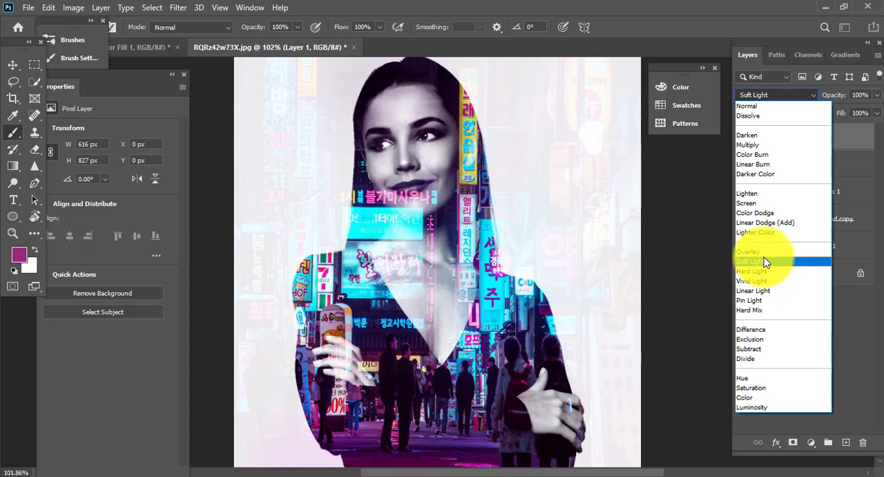
left_click(759, 252)
left_click(743, 144)
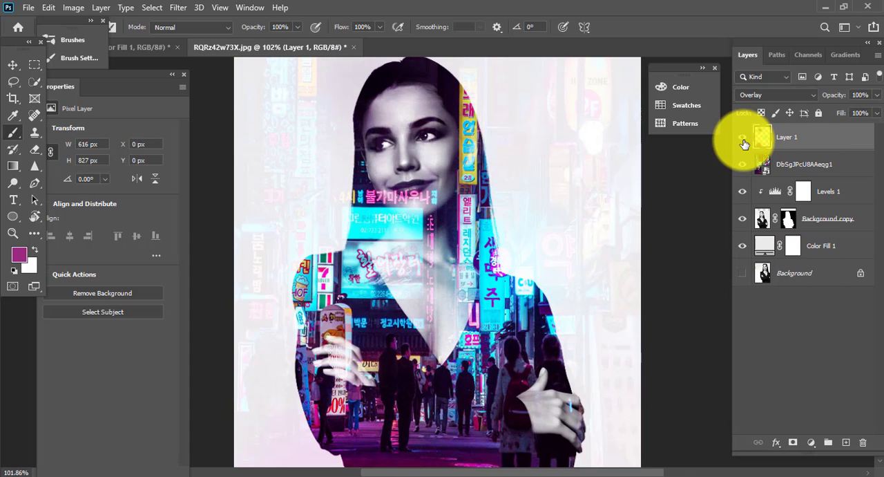
left_click(744, 143)
left_click(744, 144)
left_click_drag(622, 255, 580, 259)
left_click_drag(538, 288, 549, 288)
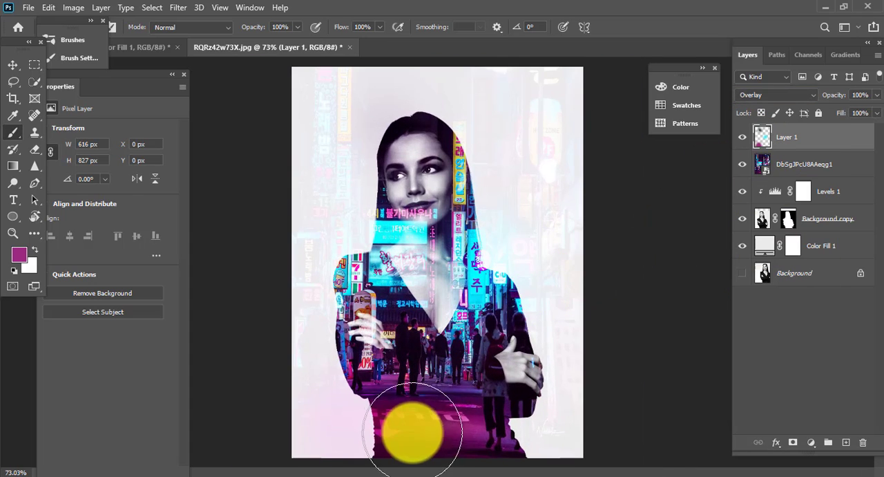
Add dabs of sampled purple near the woman's lower body and sampled cyan beside her shoulder on the Overlay layer.
left_click(505, 418, "alt")
left_click(527, 418)
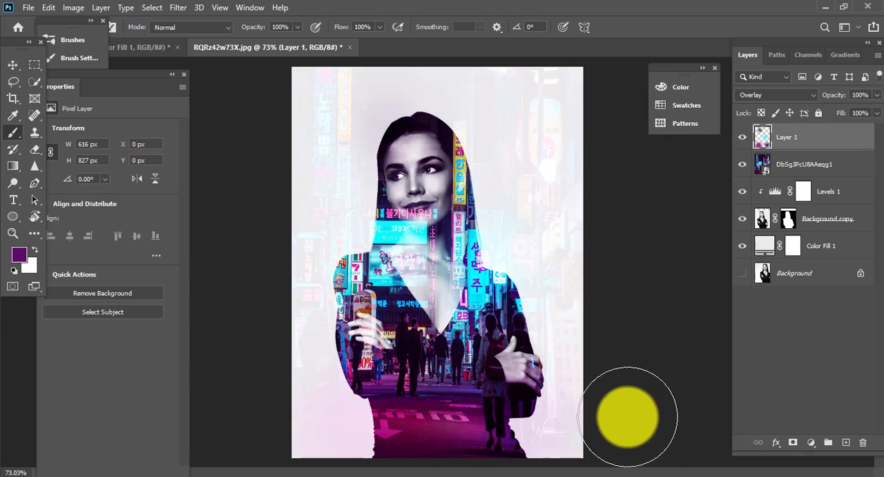
left_click(393, 270, "alt")
left_click(347, 234)
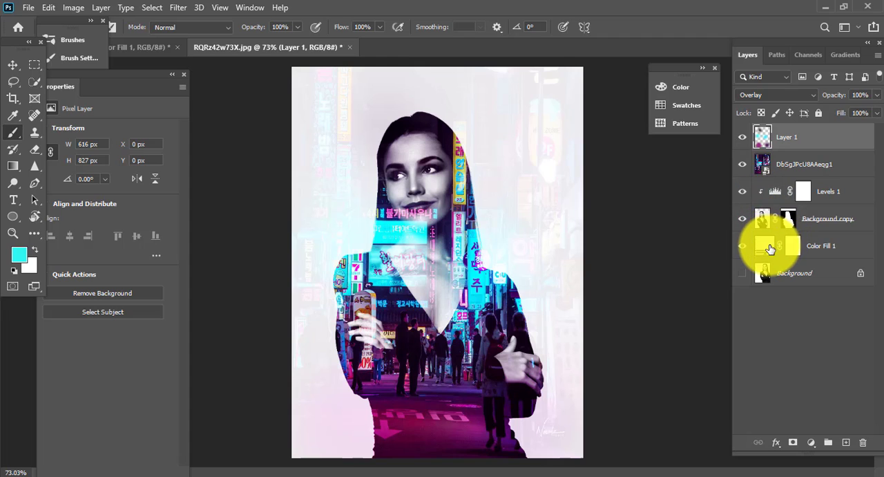
Set the Color Fill layer's color to light grey #eaeaea.
double_click(771, 248)
left_click(539, 112)
left_click(859, 96)
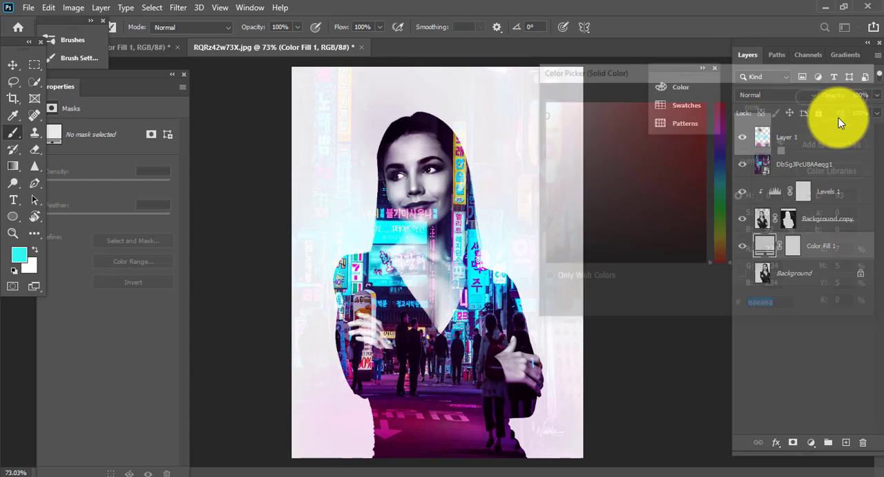
Try placing the painted Overlay layer beneath the street image, clipped to the woman, and compare it hidden and shown.
left_click_drag(789, 135, 767, 174)
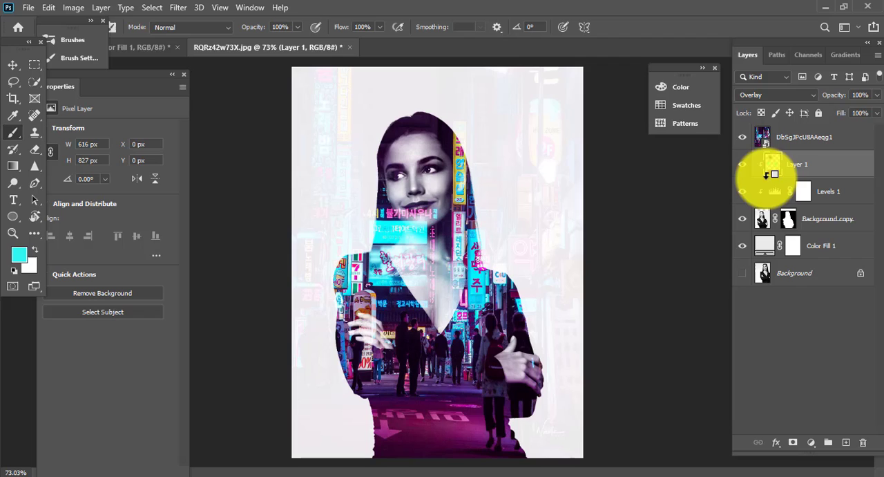
left_click(742, 143)
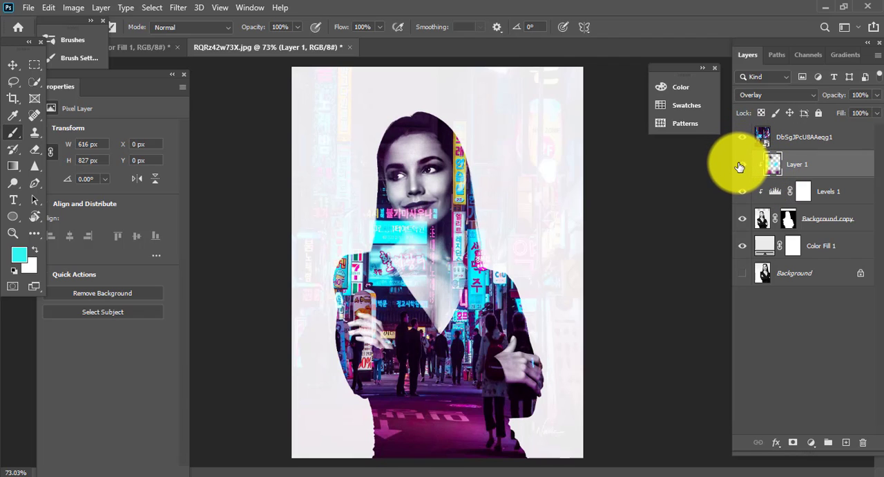
left_click(739, 166)
Return the painted layer to the top and clip both it and the street image to the cut-out woman.
left_click_drag(794, 165, 806, 132)
left_click(766, 146, "alt")
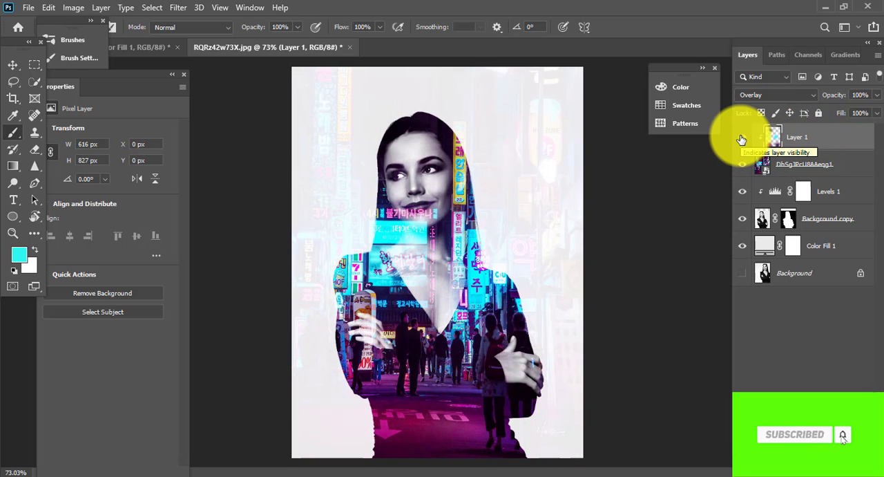
left_click(761, 174)
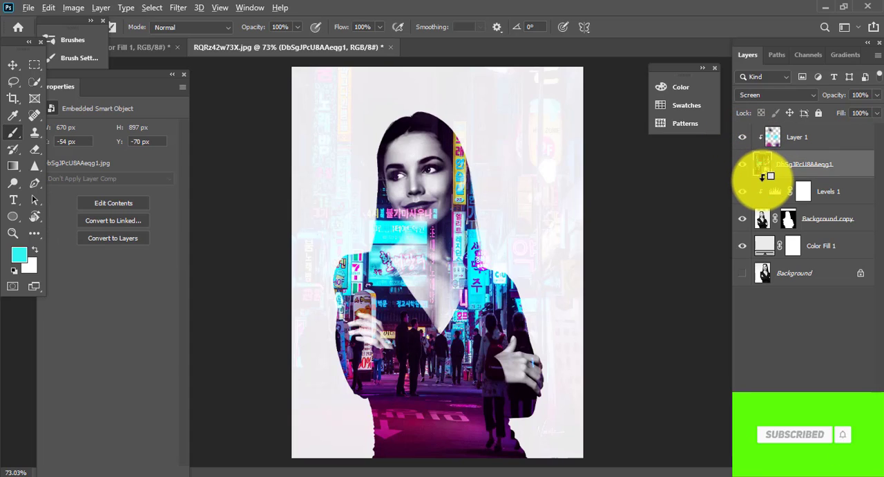
left_click(770, 176, "alt")
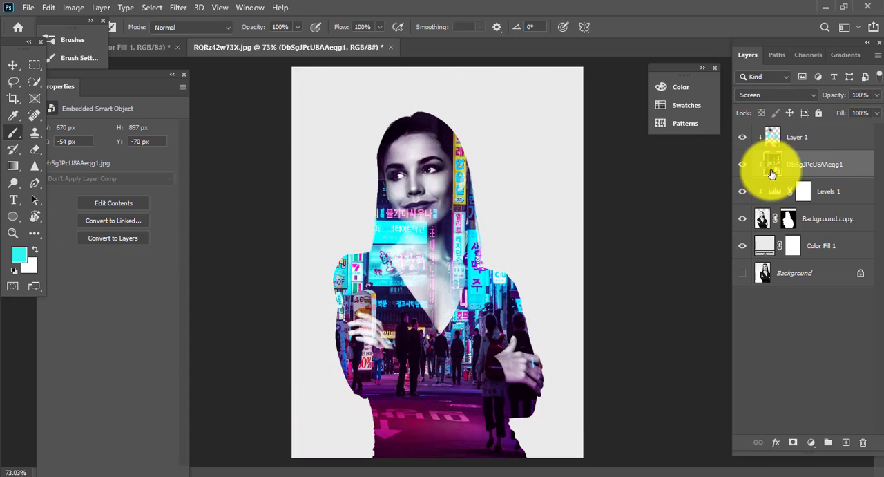
left_click(746, 140)
left_click(746, 143)
left_click(746, 143)
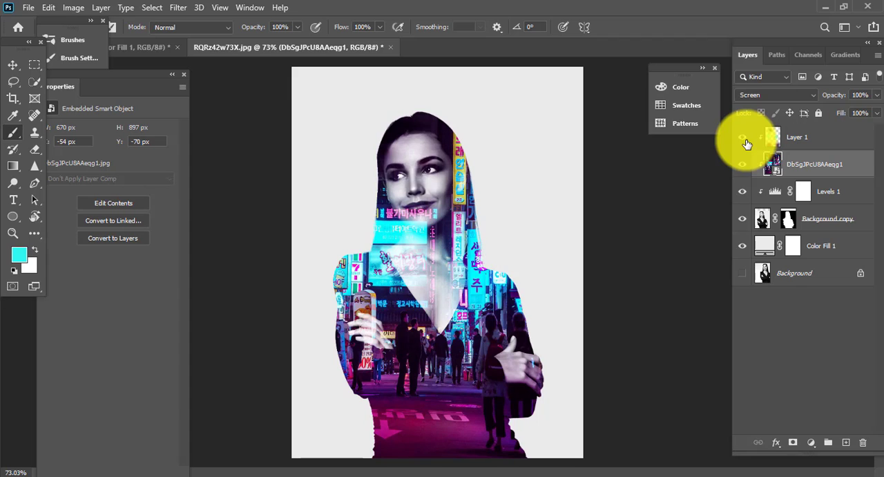
left_click(767, 183)
left_click_drag(542, 232, 517, 250)
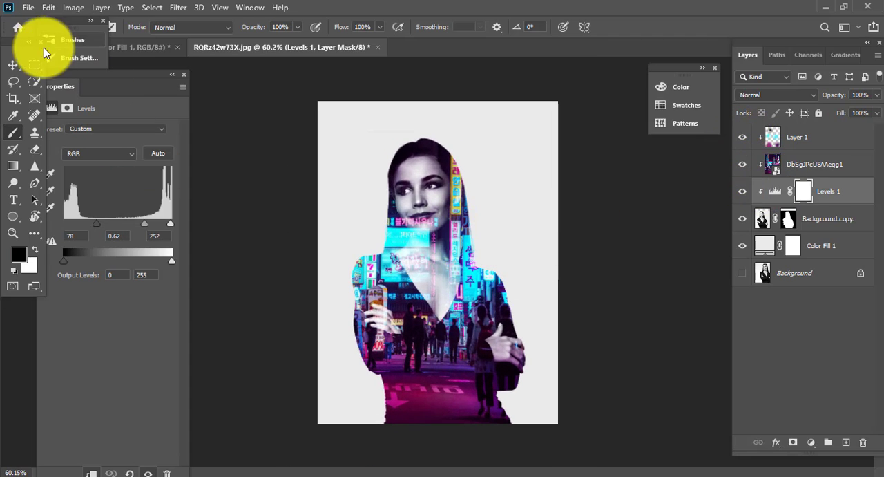